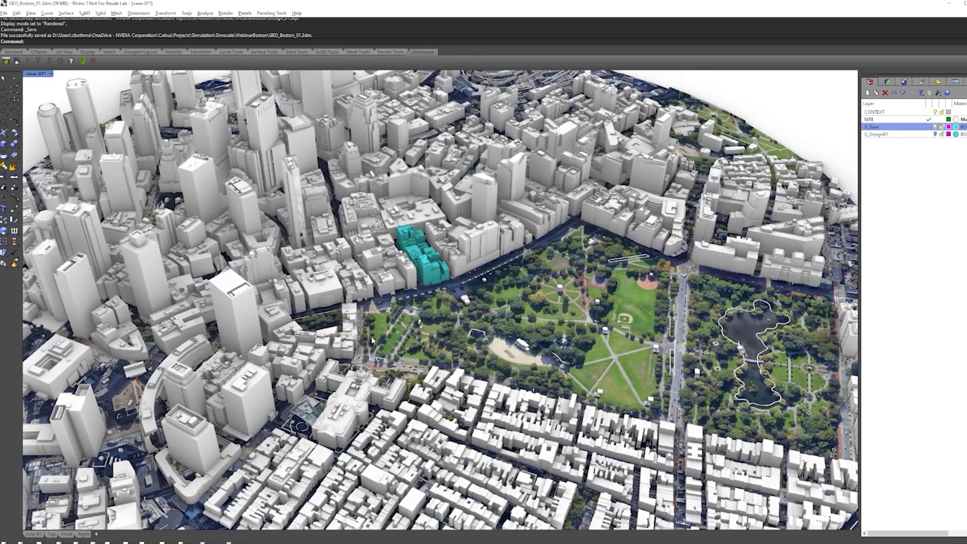
- Turn the G_Base layer off and back on, and connect to the localhost Omniverse server
click(935, 126)
click(936, 127)
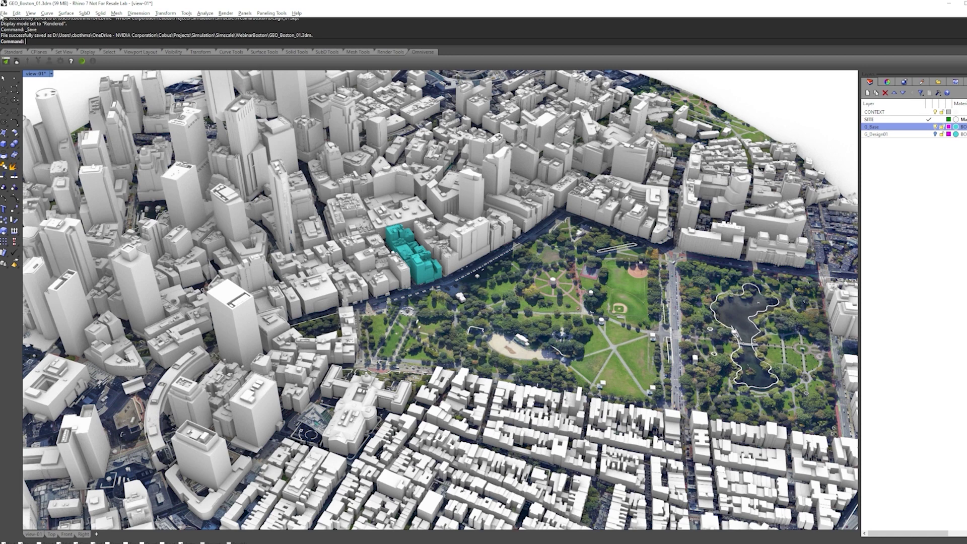
click(48, 61)
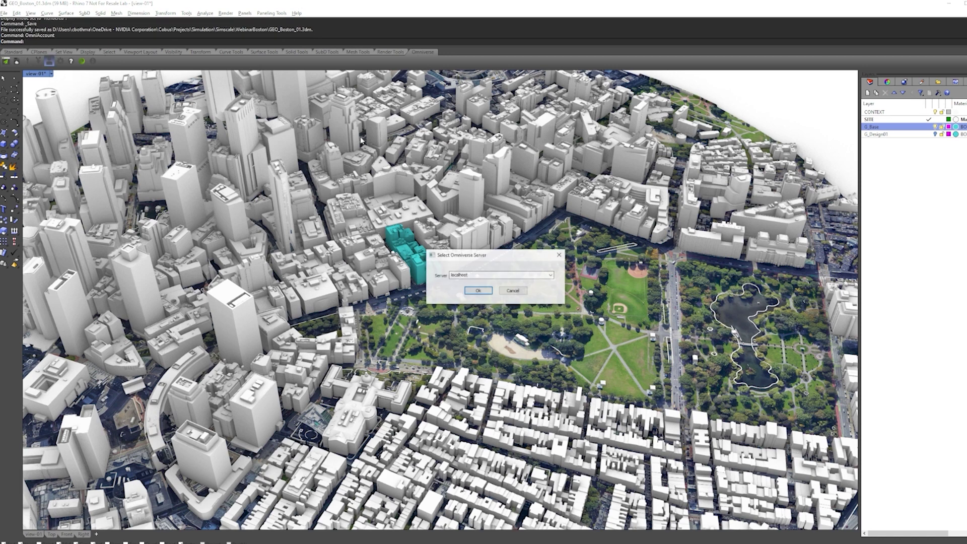
click(484, 291)
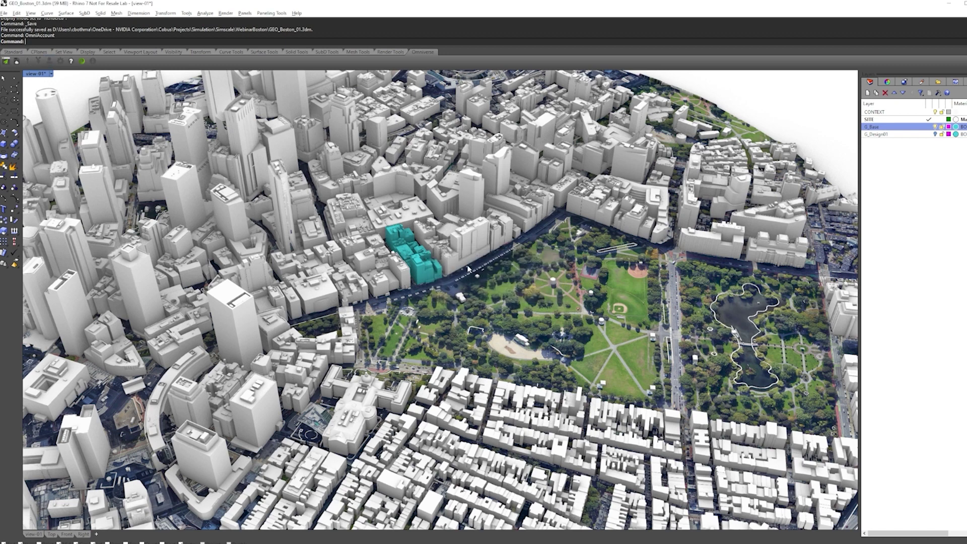
- Hide the G_Base layer and export all remaining geometry as an Omniverse prop to rh_Context.usd in SimscaleBoston/Source
click(935, 126)
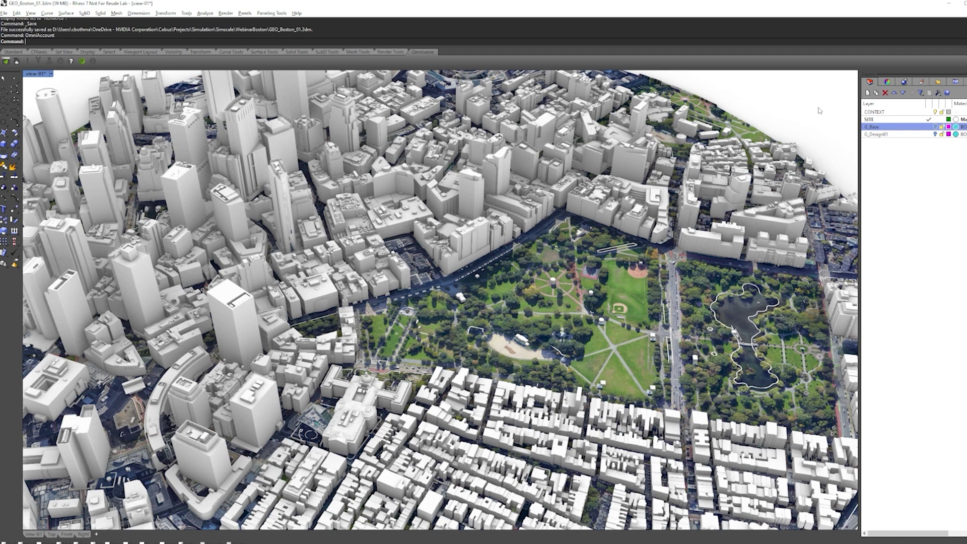
key(ctrl+a)
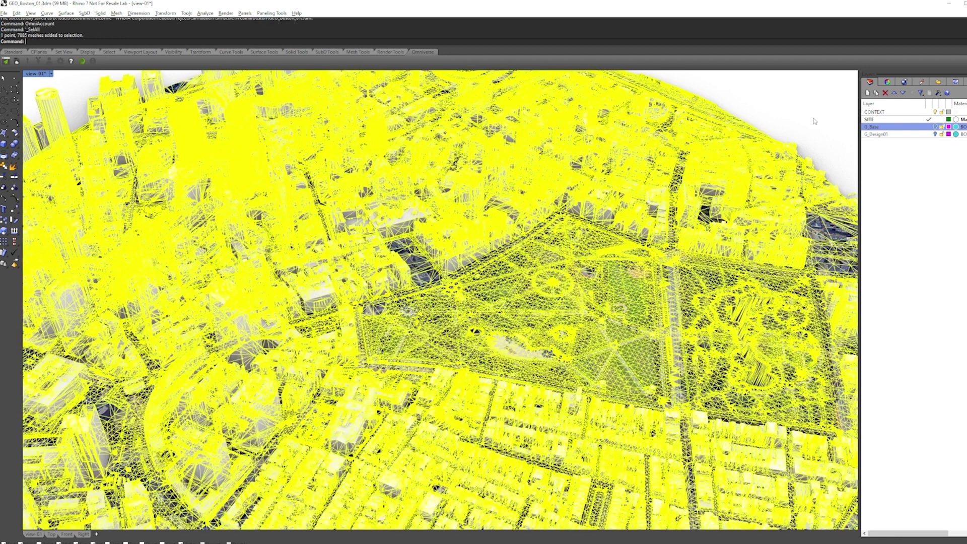
click(29, 61)
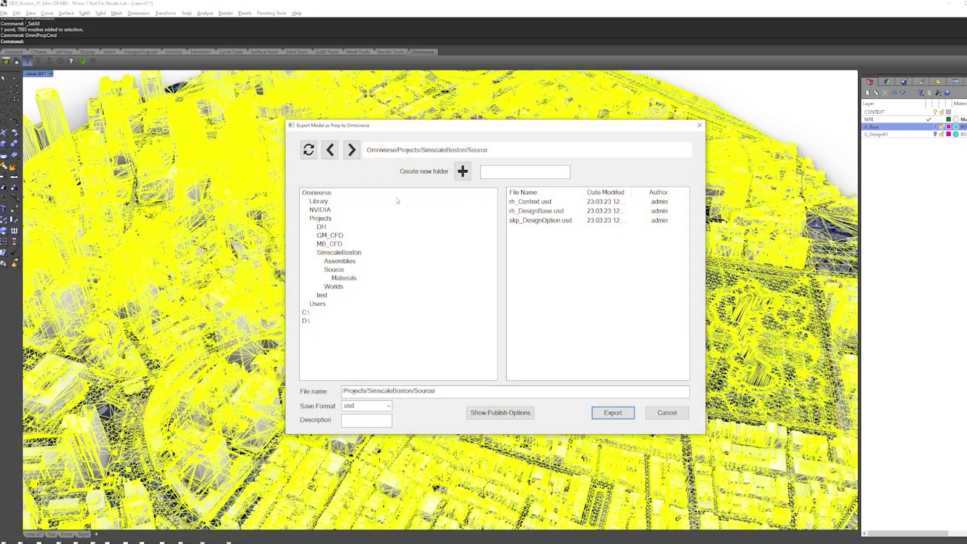
click(543, 211)
click(533, 203)
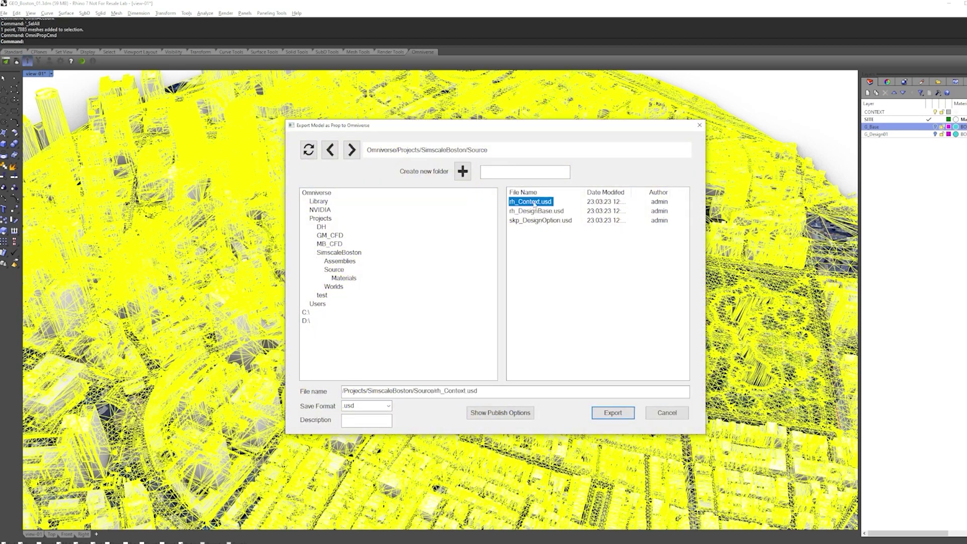
click(504, 416)
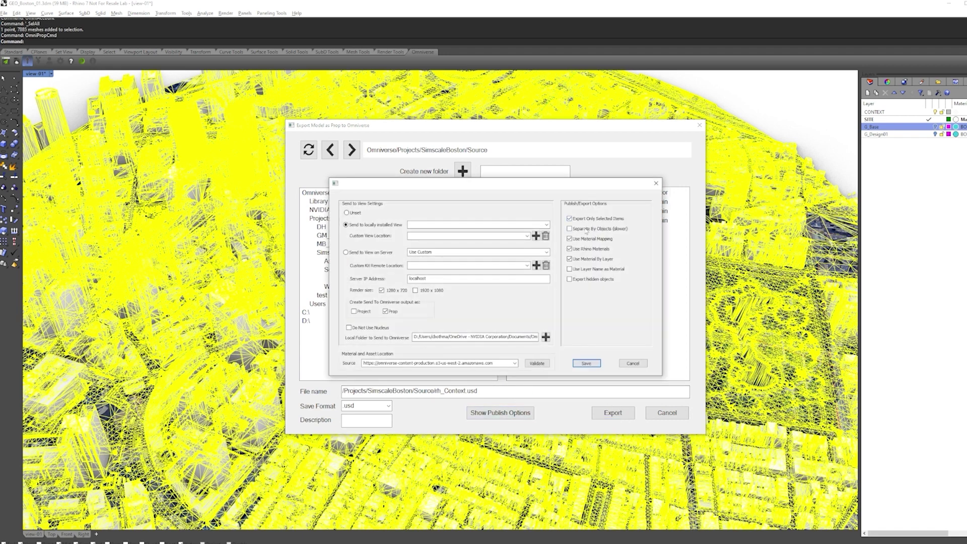
click(587, 364)
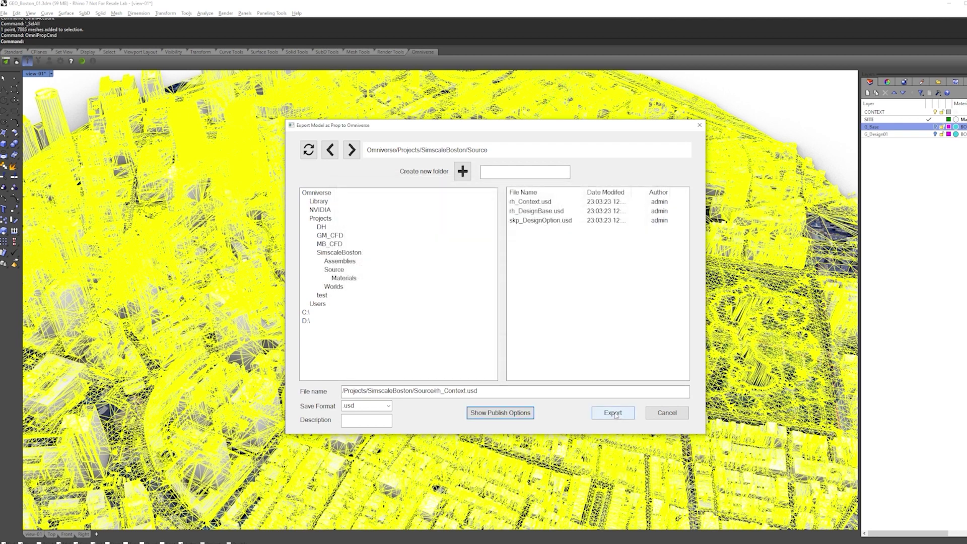
click(614, 413)
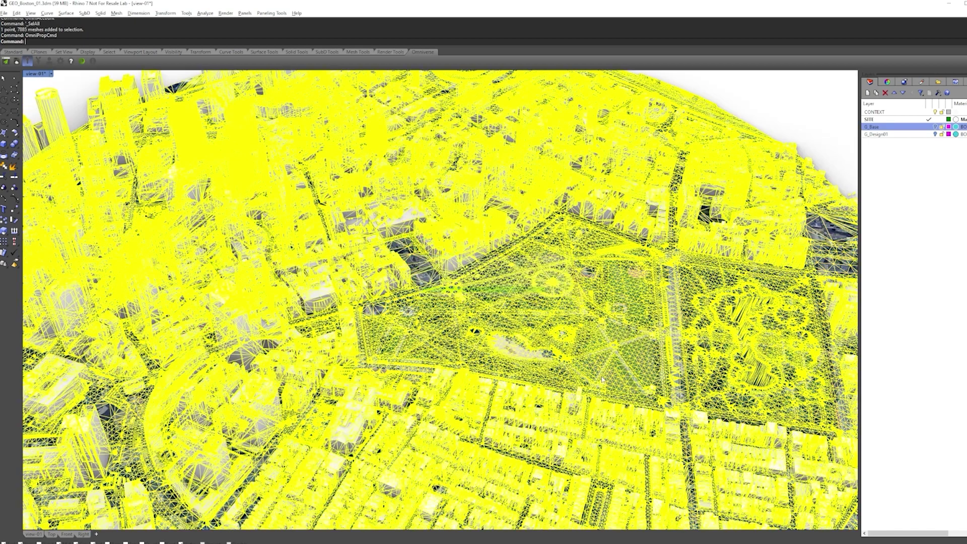
key(Escape)
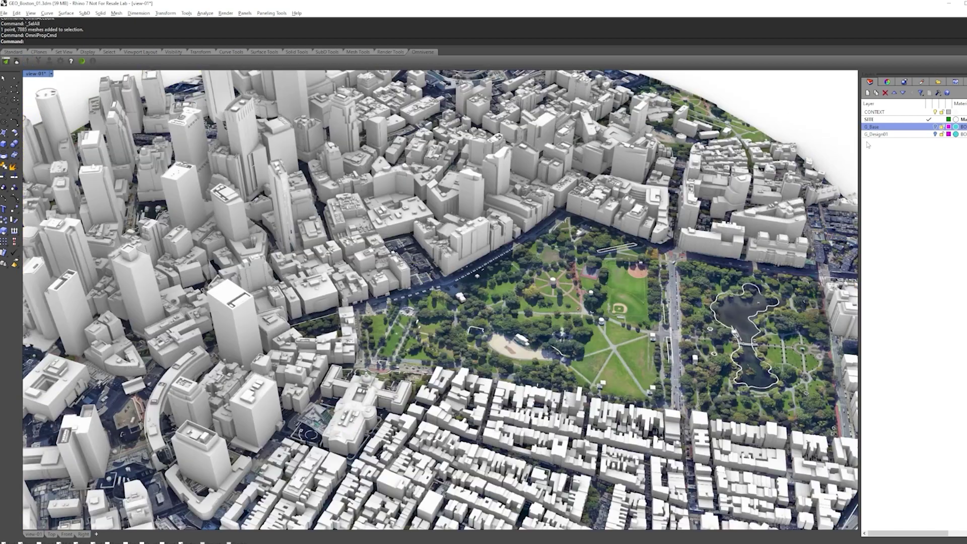
- Make G_Base the current layer, hide the SITE and CONTEXT layers, and select the base building meshes
click(929, 127)
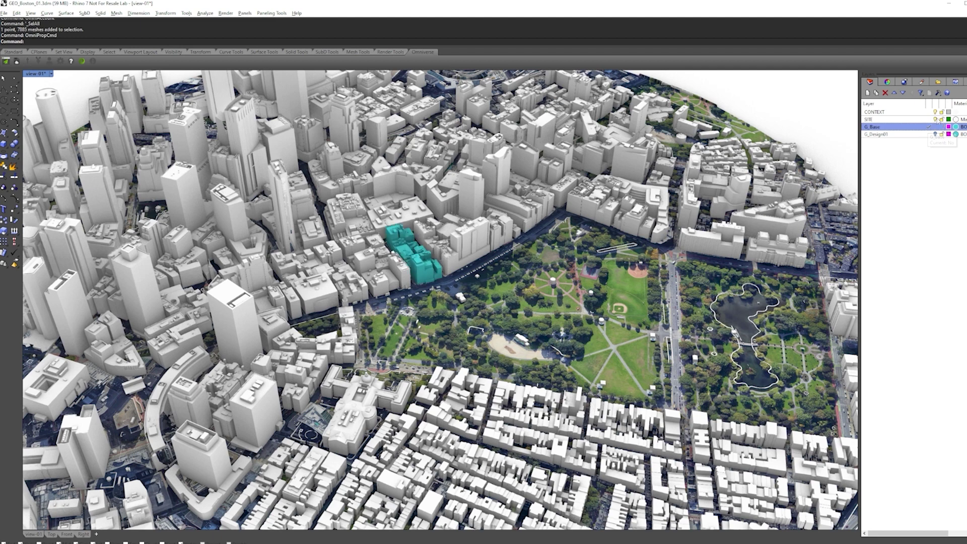
click(936, 119)
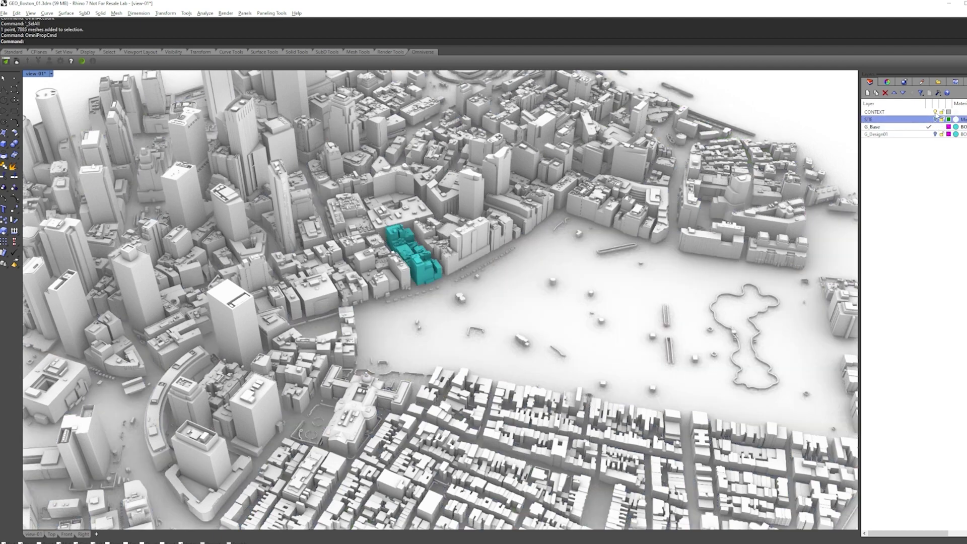
click(935, 111)
drag(534, 202, 313, 334)
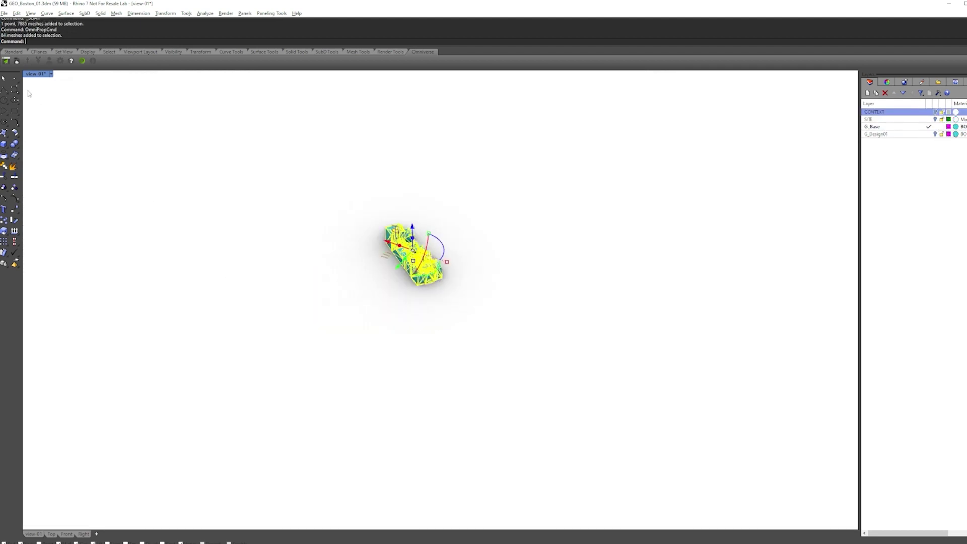
- Export the selected base building as an Omniverse prop to rh_DesignBase.usd in SimscaleBoston/Source
click(27, 61)
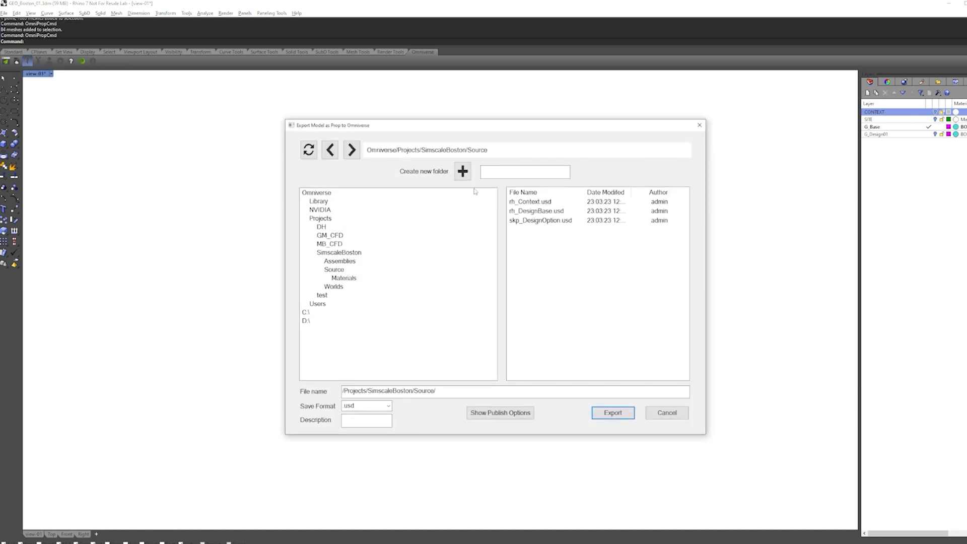
click(527, 211)
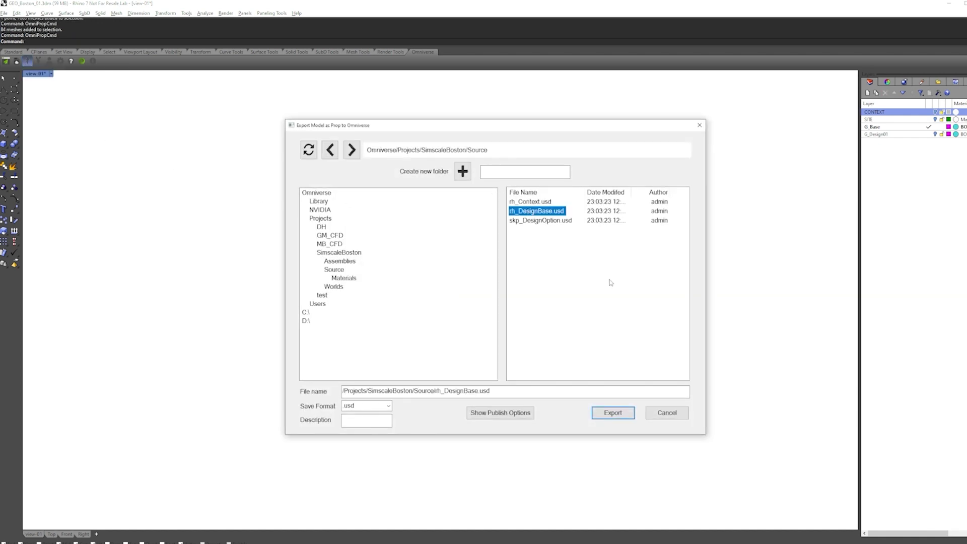
click(613, 413)
click(602, 418)
click(544, 319)
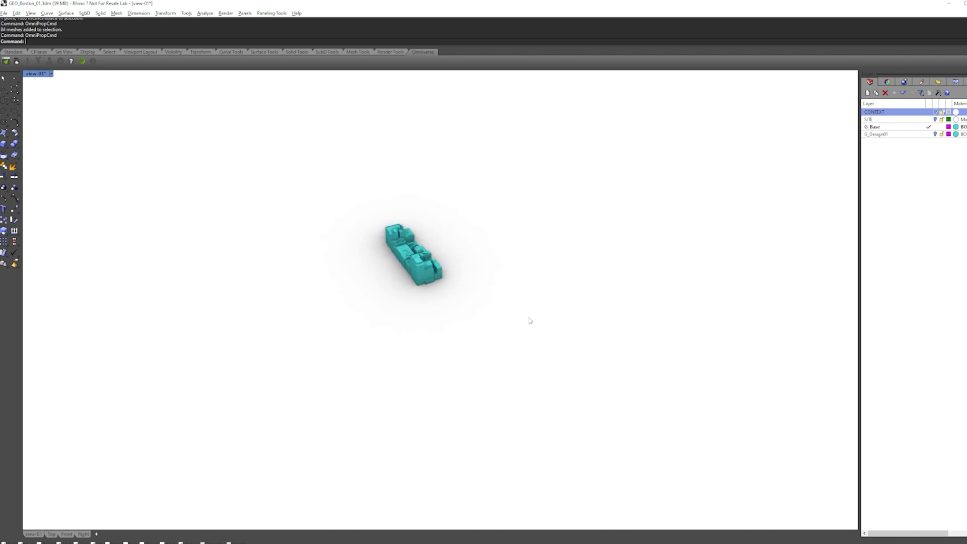
- Switch to the DesignOptions model in SketchUp and connect it to the Omniverse server
middle_click(428, 312)
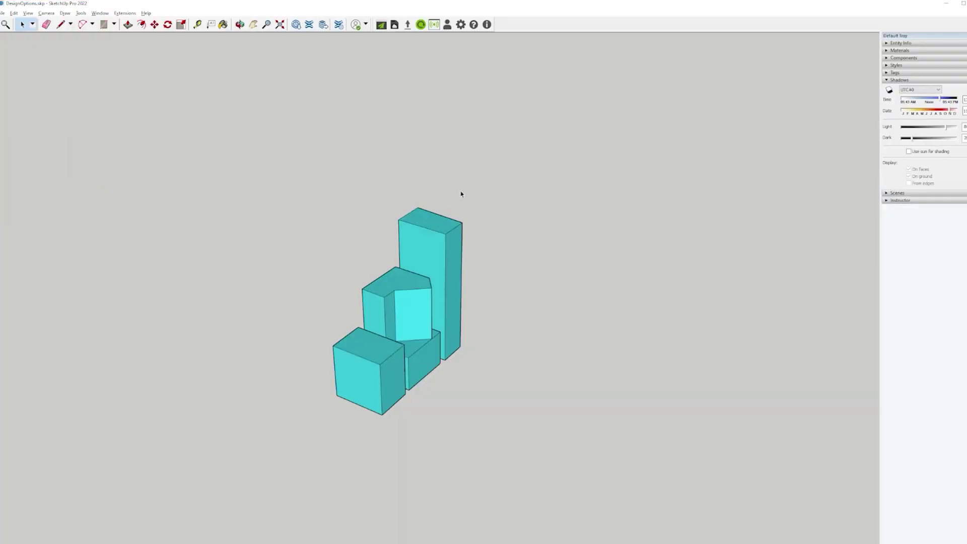
middle_drag(310, 283, 430, 376)
scroll(560, 347, up, 2)
scroll(560, 347, up, 1)
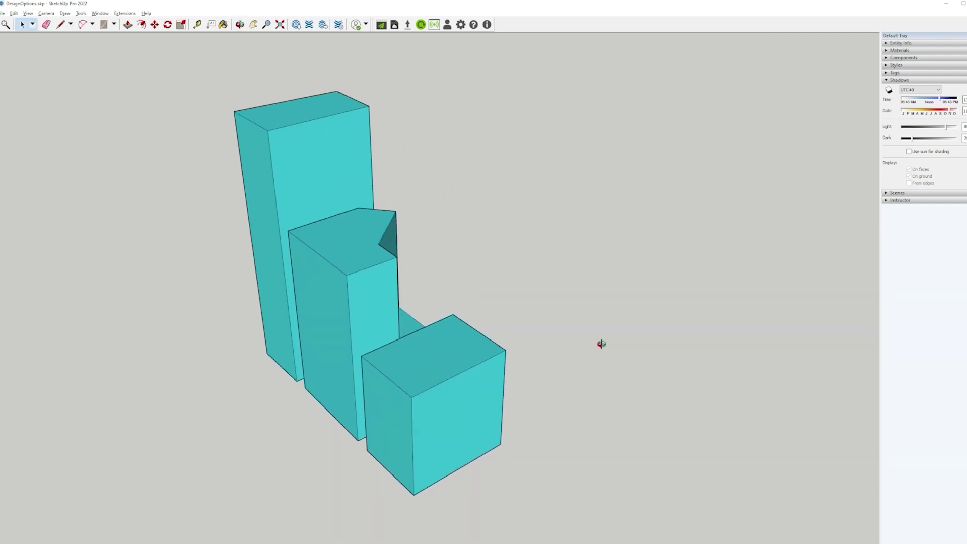
middle_drag(600, 341, 546, 341)
scroll(602, 353, down, 2)
click(447, 26)
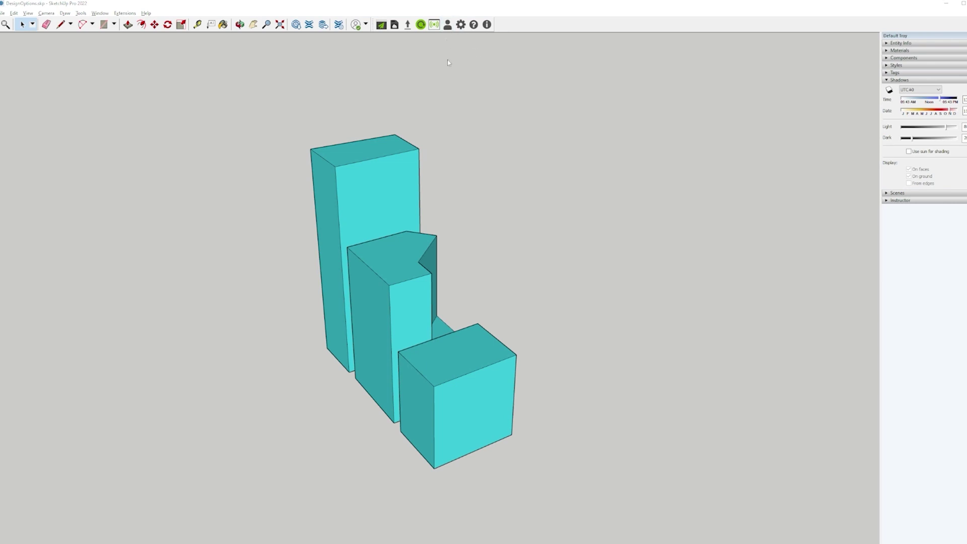
click(469, 289)
- Export the massing model as an Omniverse prop to skp_DesignOption.usd in SimscaleBoston/Source
click(408, 24)
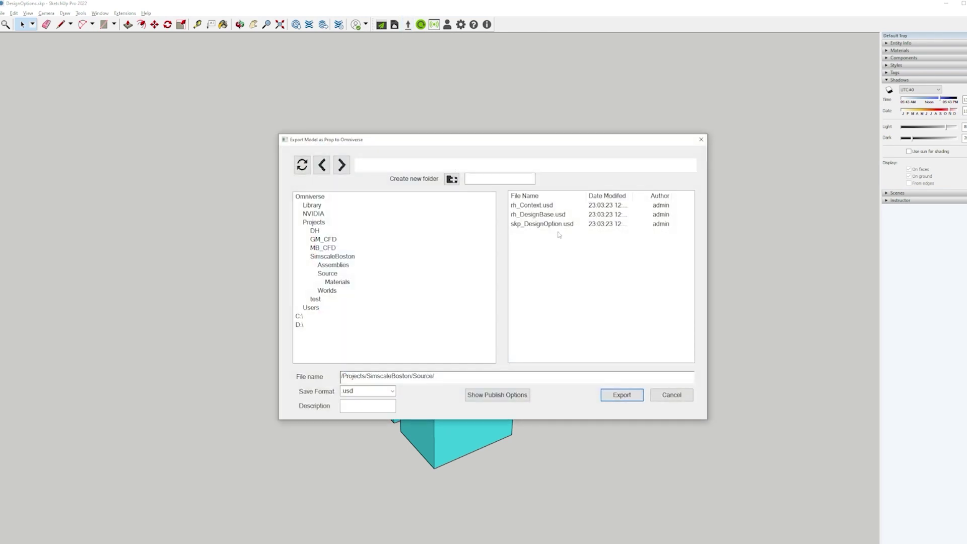
click(524, 224)
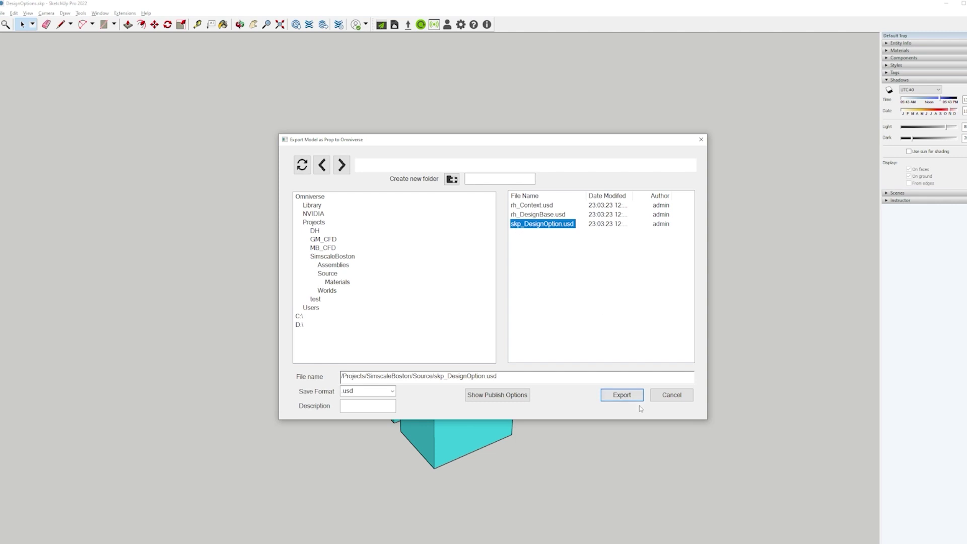
click(617, 398)
middle_drag(530, 262, 546, 276)
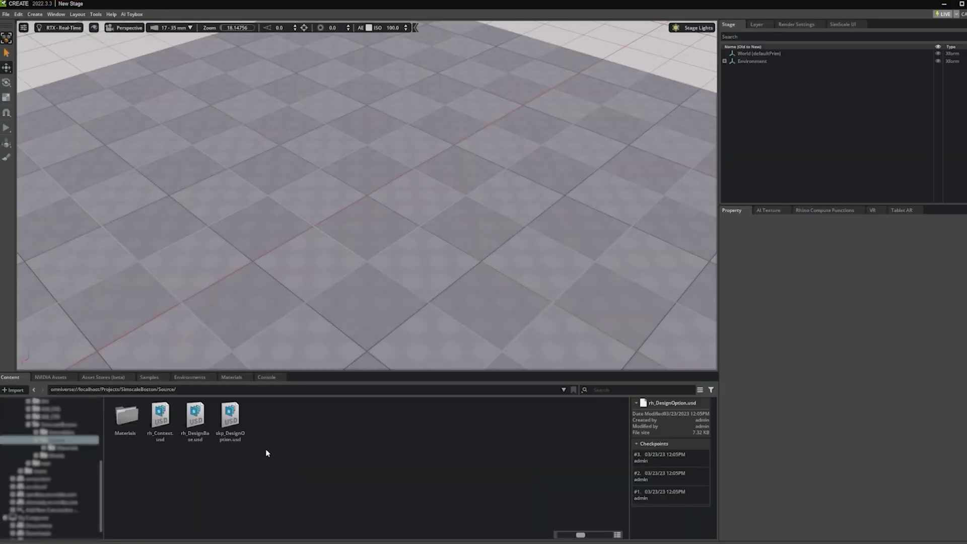
- Switch to Omniverse Create and open rh_Context.usd, rh_DesignBase.usd and skp_DesignOption.usd in turn to inspect each model
double_click(165, 421)
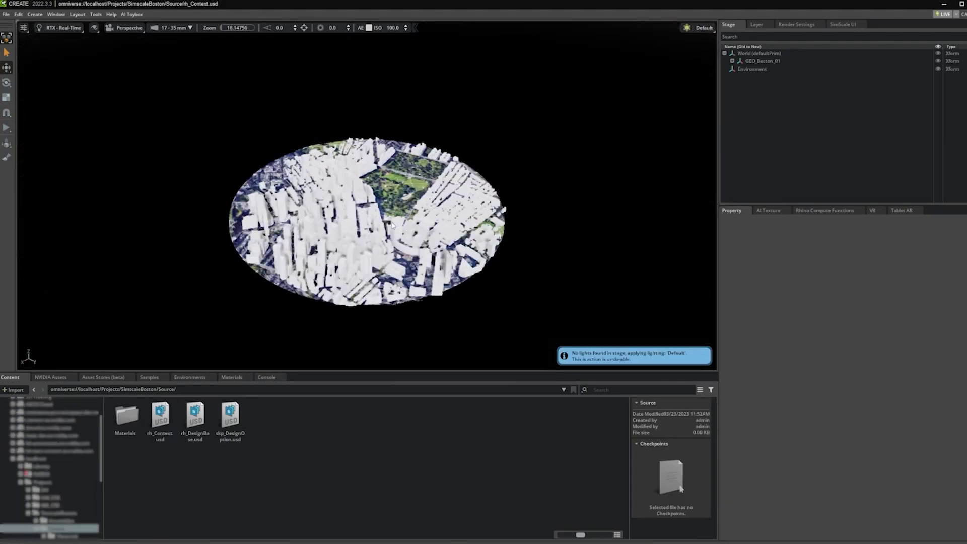
alt+drag(507, 265, 411, 266)
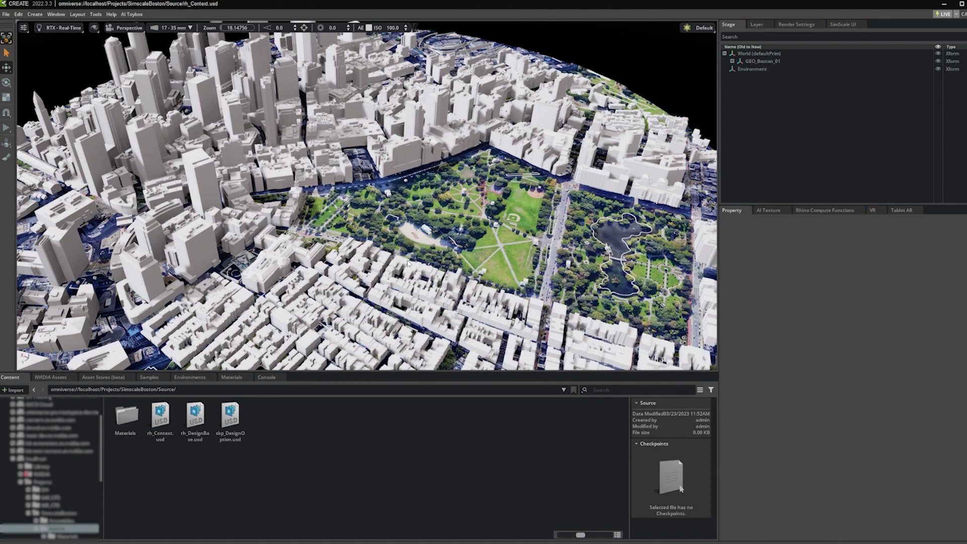
double_click(194, 425)
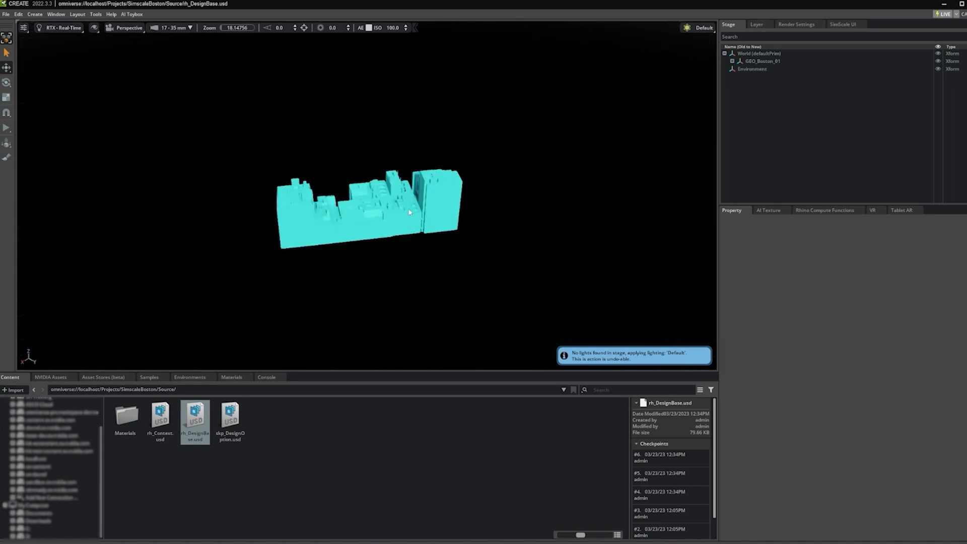
right_drag(458, 297, 359, 301)
double_click(232, 426)
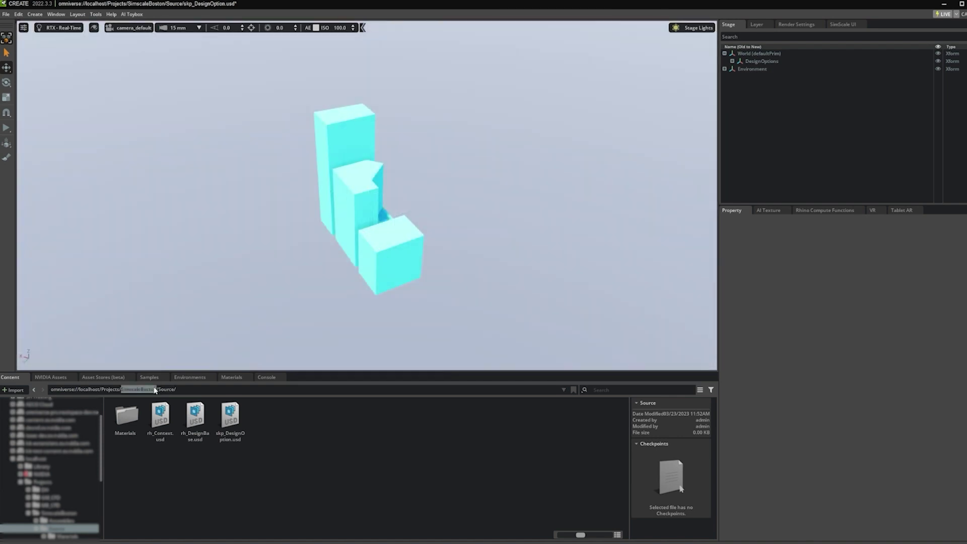
- Open World_SimResults.usd from the SimscaleBoston project's Worlds folder
click(151, 389)
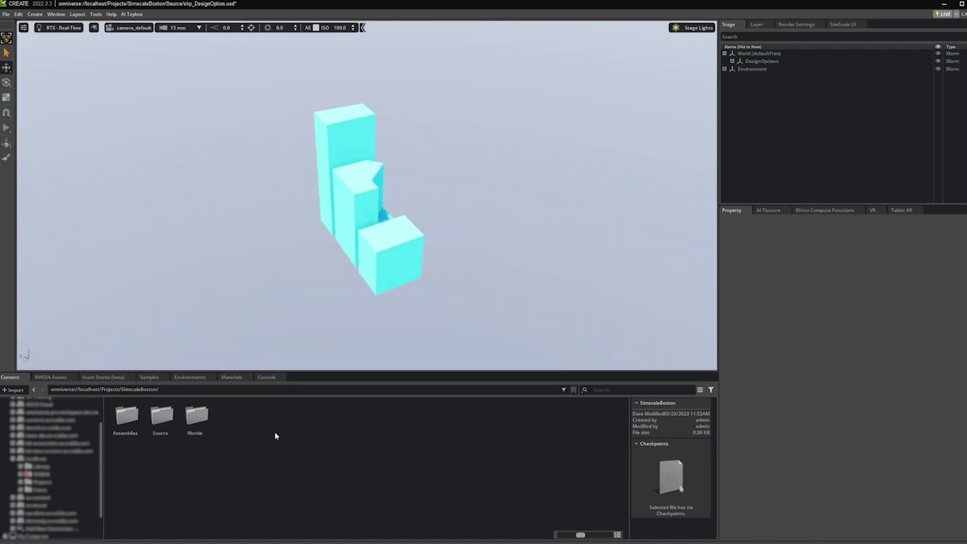
double_click(195, 421)
double_click(126, 421)
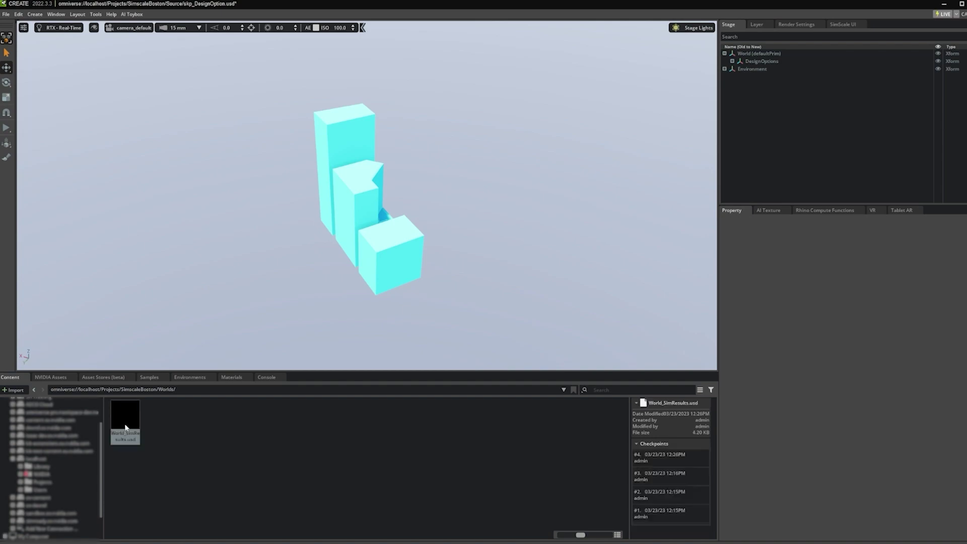
click(492, 291)
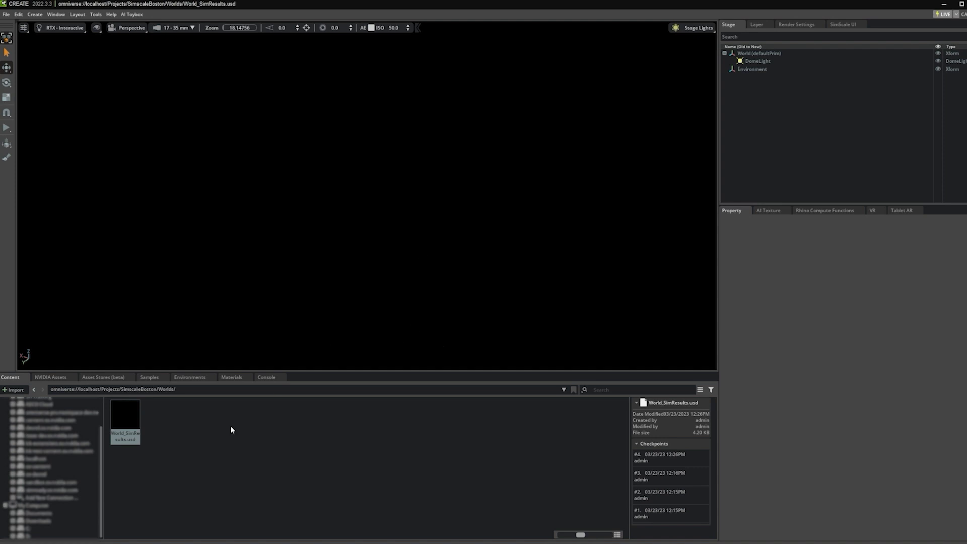
- Add rh_Context, rh_DesignBase and skp_DesignOption from the Source folder under the World prim, and hide skp_DesignOption
click(140, 390)
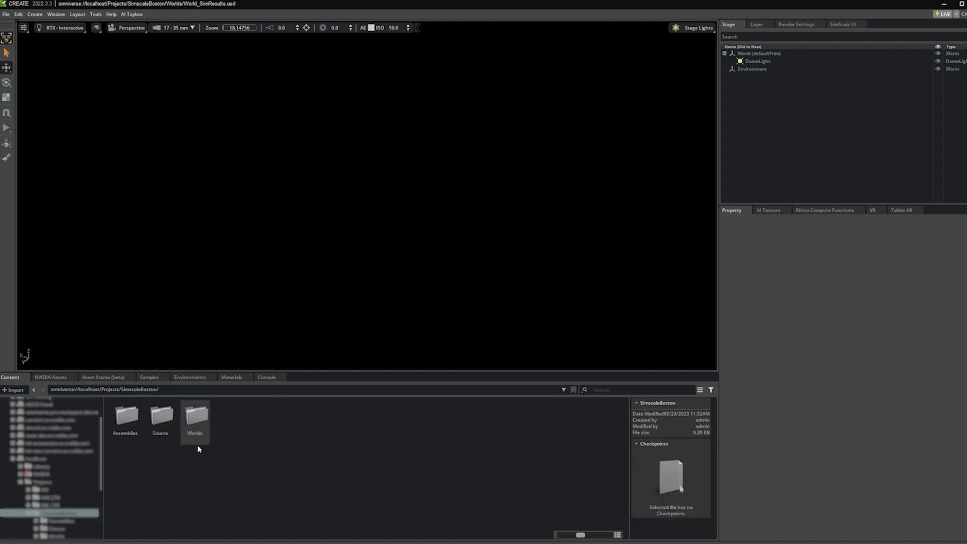
click(161, 420)
shift+click(225, 432)
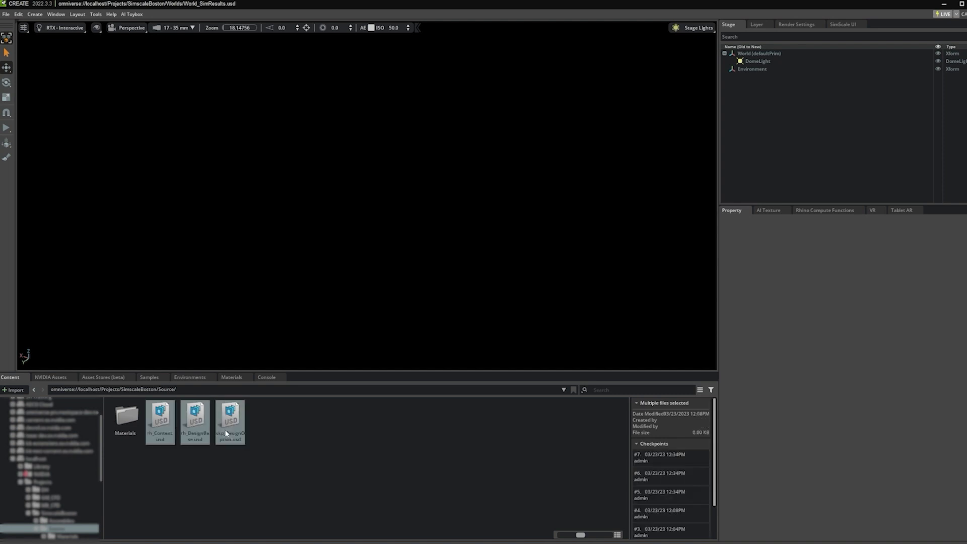
drag(155, 425, 762, 57)
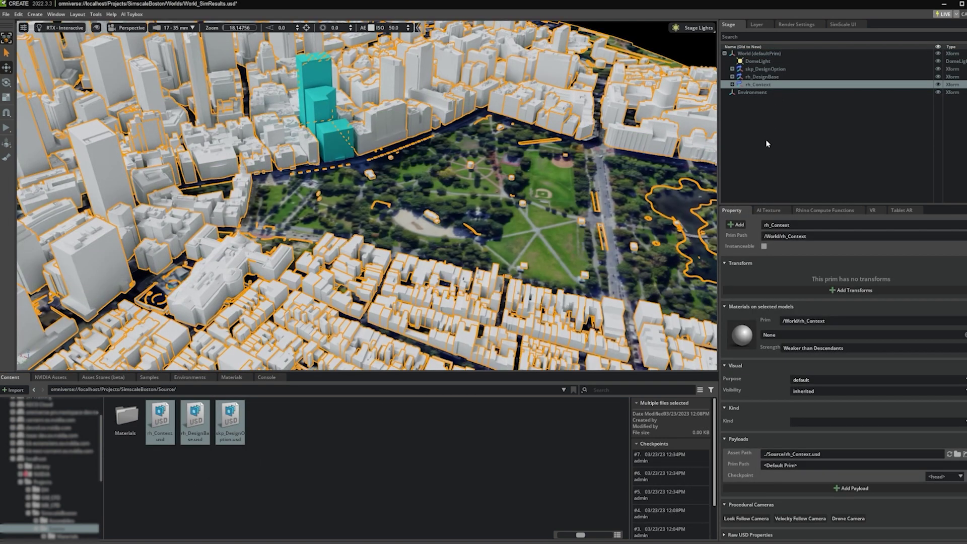
click(766, 128)
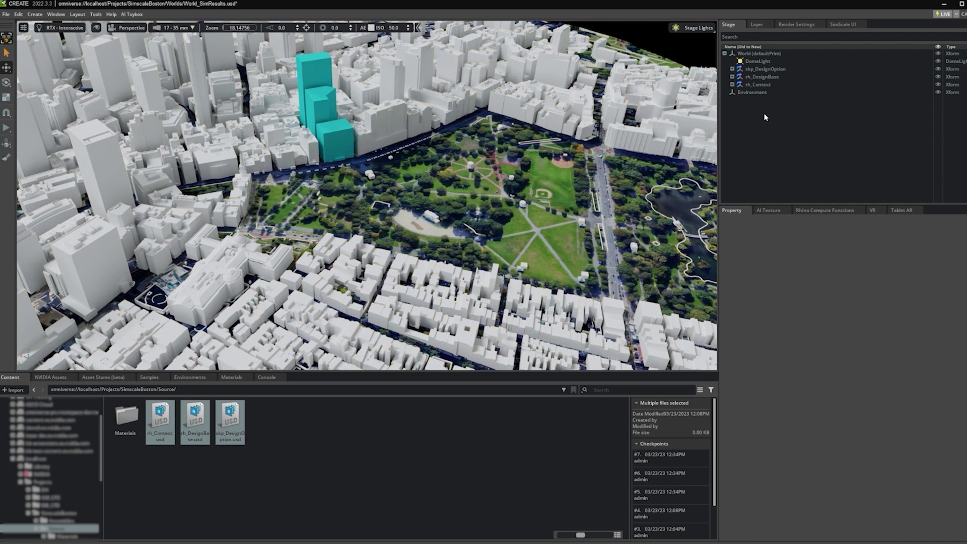
click(938, 69)
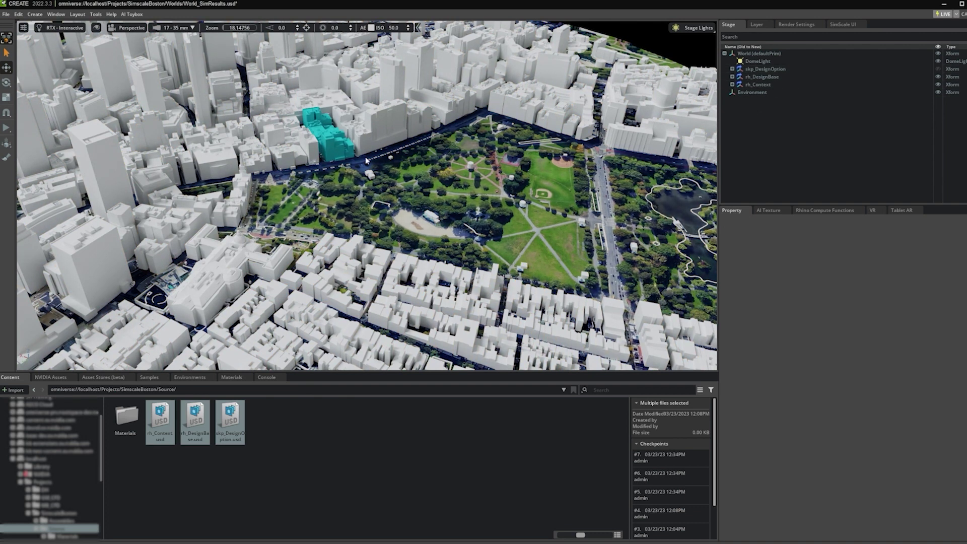
- Show skp_DesignOption in the stage and save World_SimResults.usd
click(939, 69)
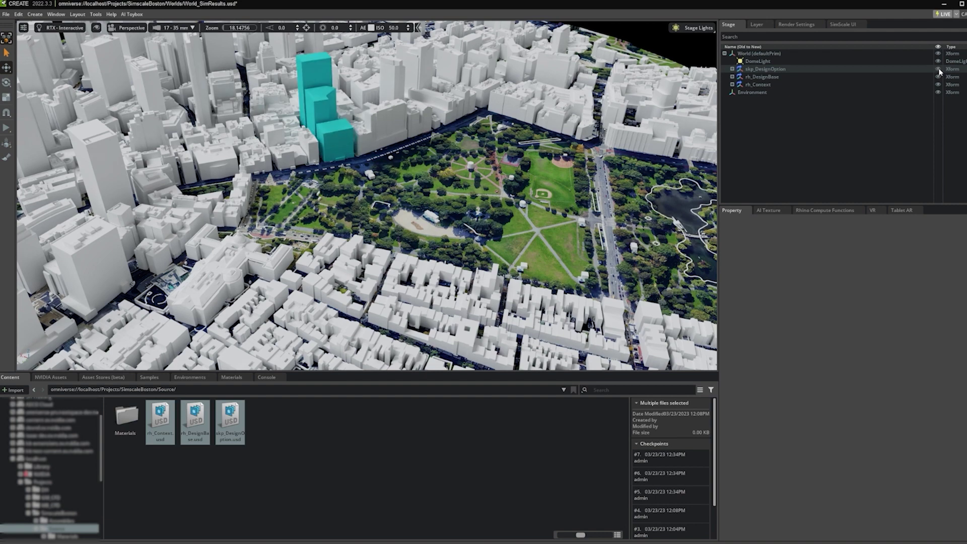
scroll(385, 255, up, 5)
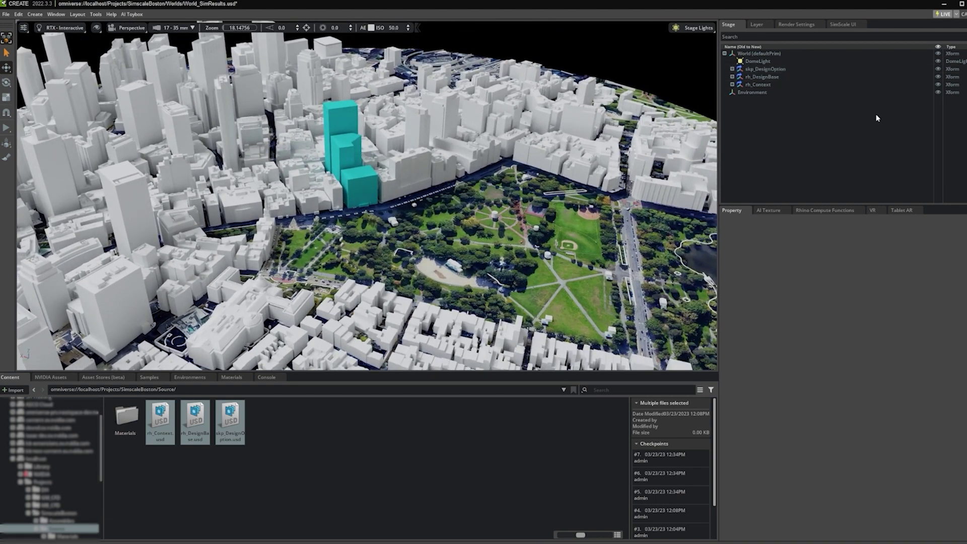
key(ctrl+s)
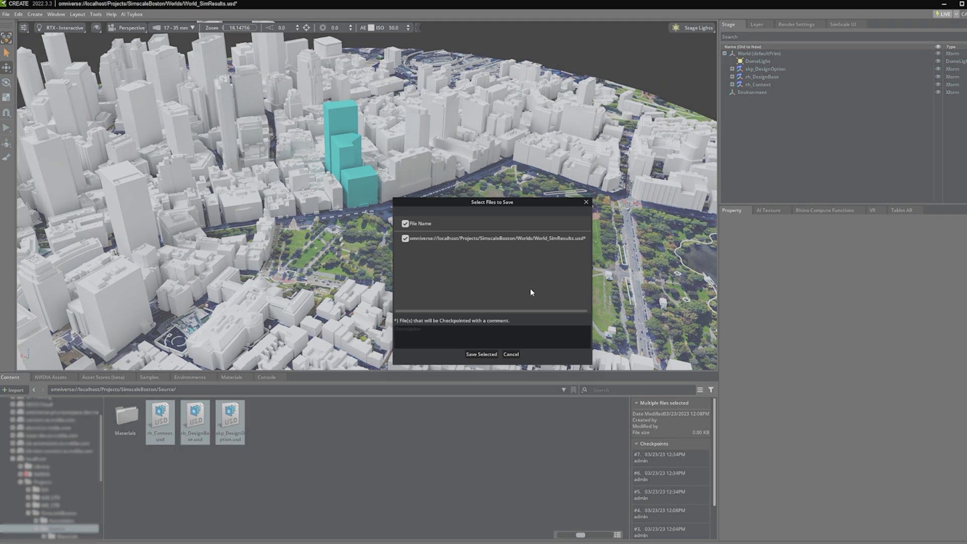
click(481, 355)
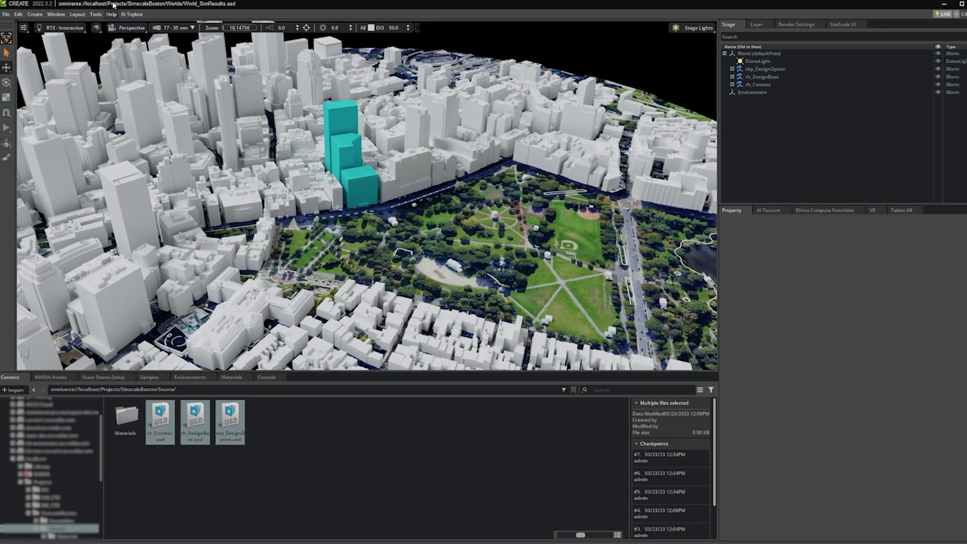
- Find the SimScale Converter (Beta) extension by searching for "simsca" and check its enabled and autoload settings
click(64, 20)
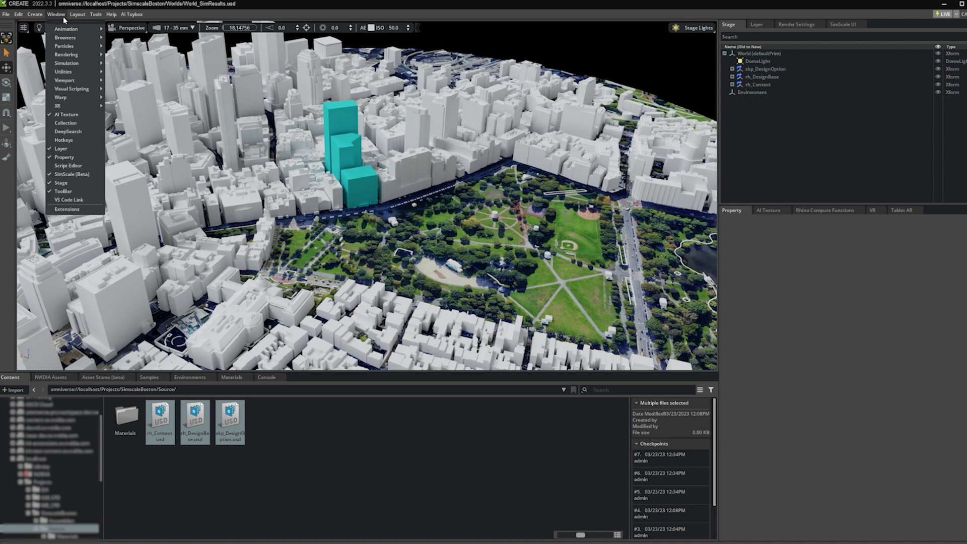
click(68, 211)
click(279, 139)
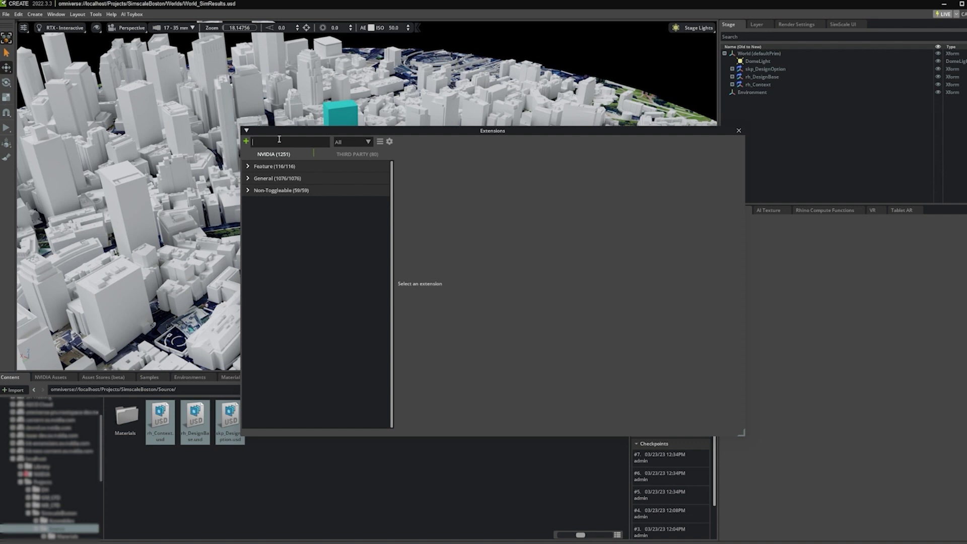
text(simsca)
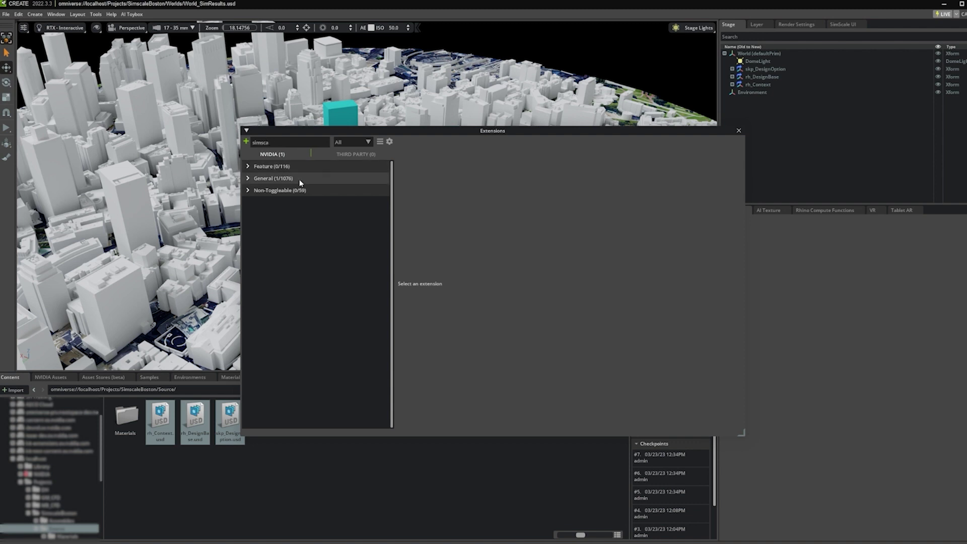
click(301, 179)
click(302, 208)
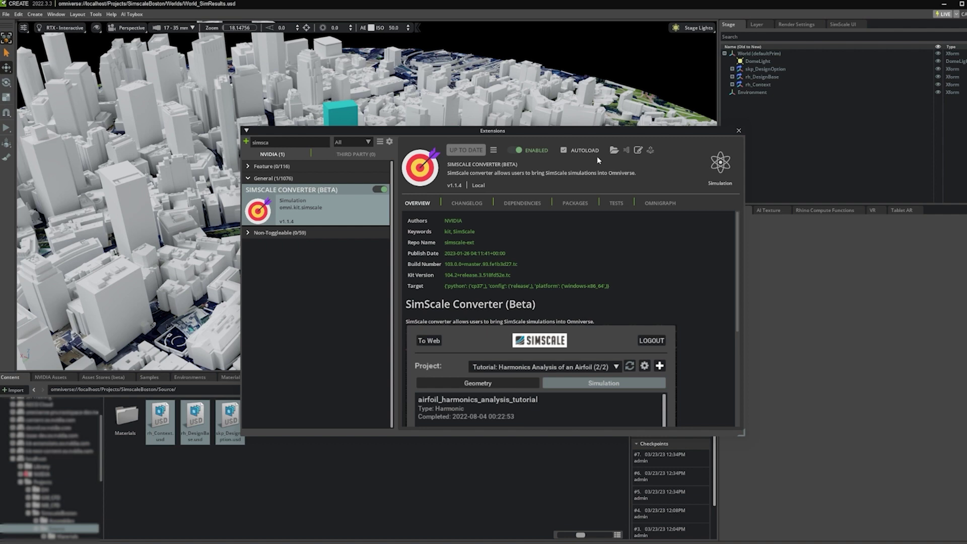
click(739, 132)
- Toggle the SimScale (Beta) window off and on again, and undock it as a floating window over the viewport
click(56, 14)
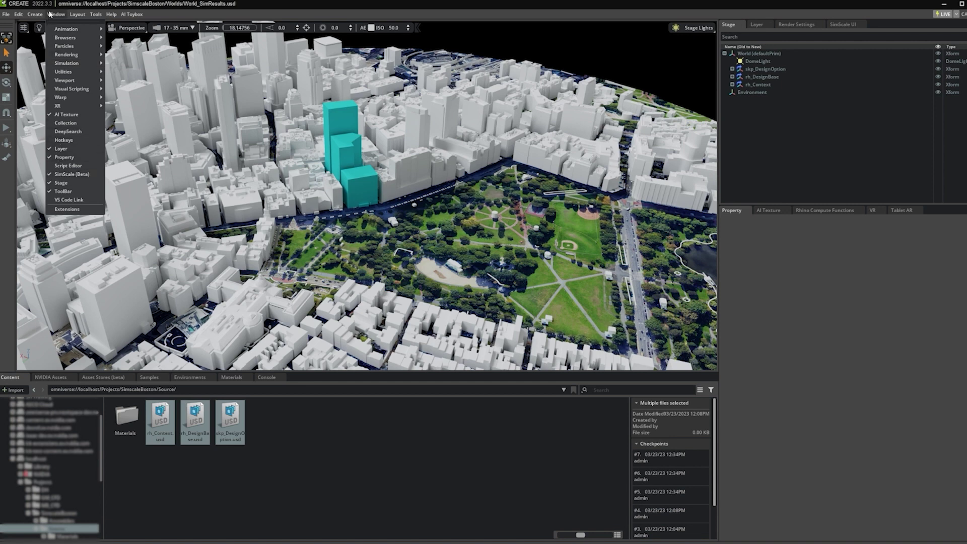
click(72, 175)
click(56, 14)
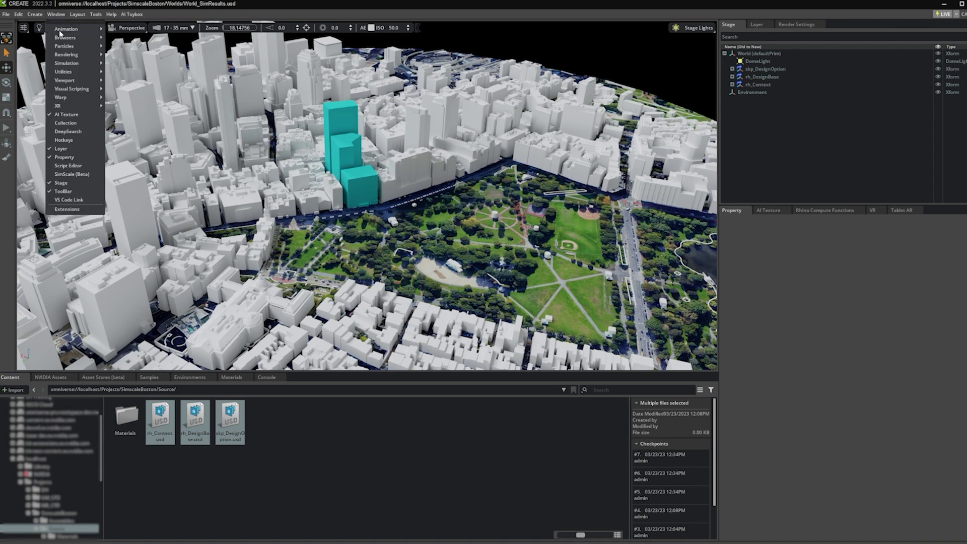
click(68, 173)
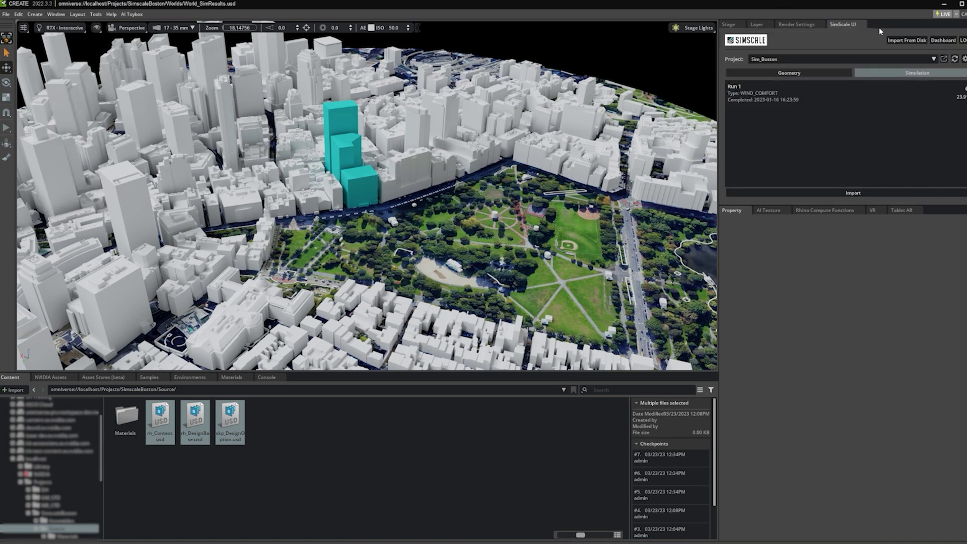
drag(849, 26, 534, 132)
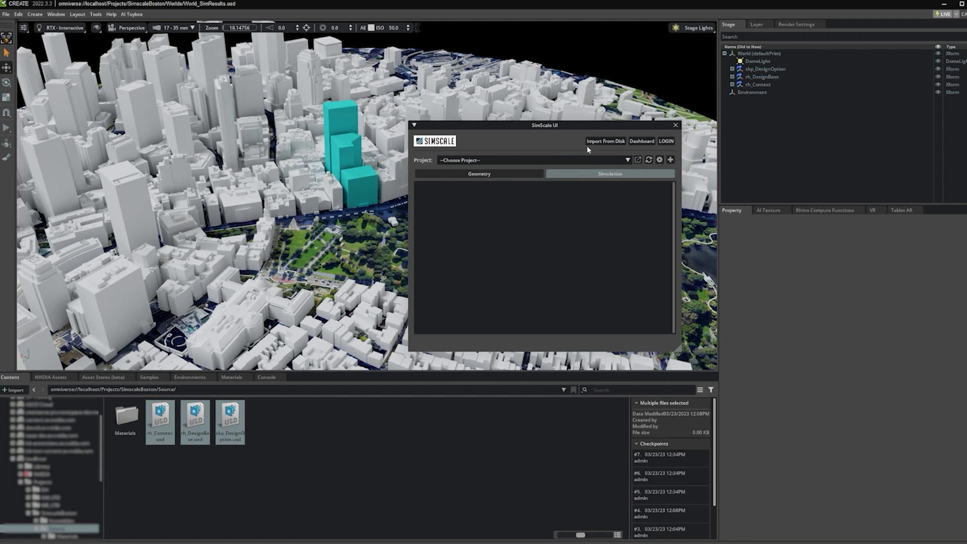
- Log in to SimScale by pasting the API key into the user credentials
click(667, 142)
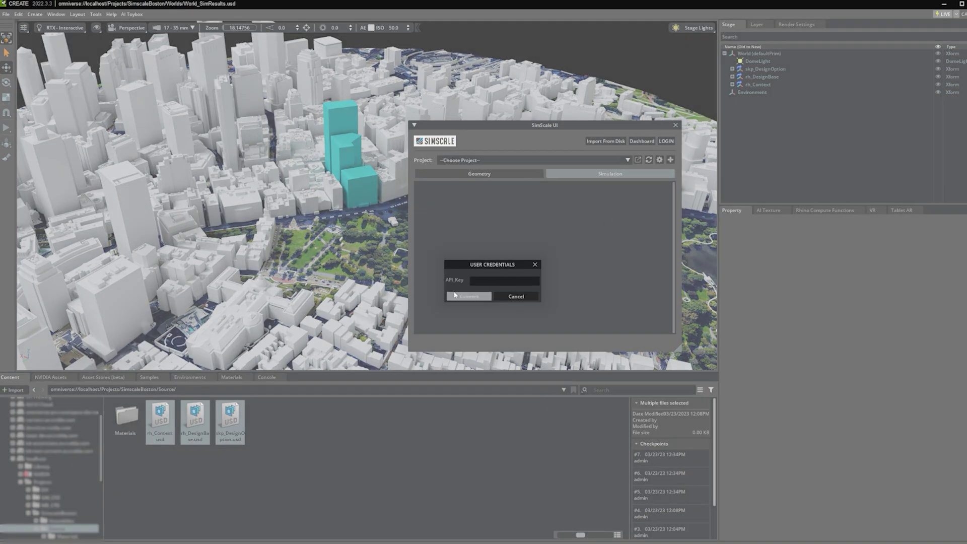
click(485, 280)
key(ctrl+v)
click(469, 296)
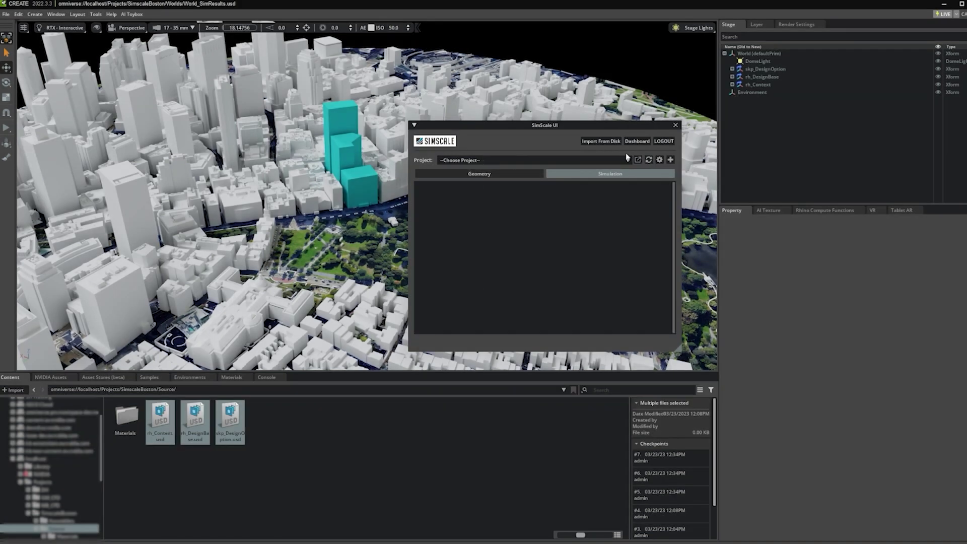
- Choose the Sim_Boston project, look through its geometries and move the SimScale window clear of the park area
click(513, 164)
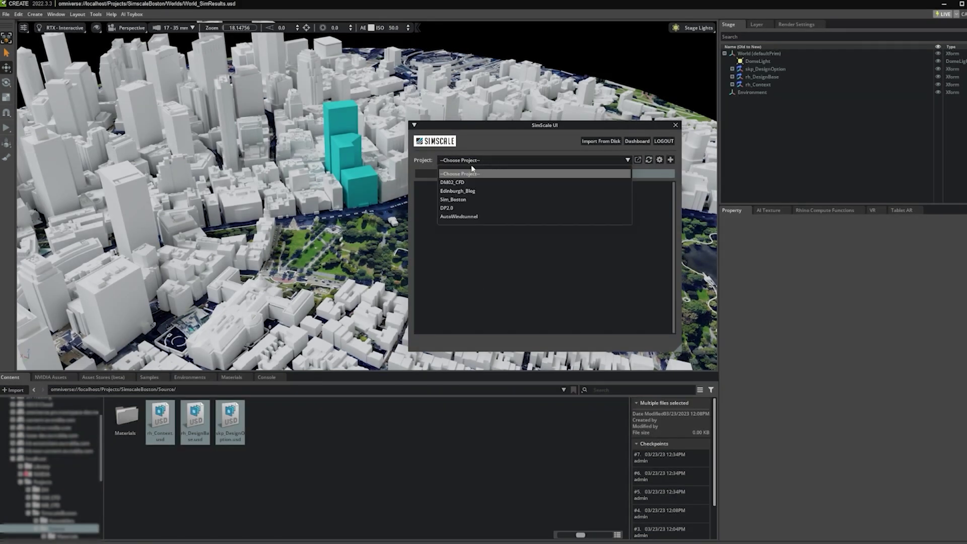
click(457, 204)
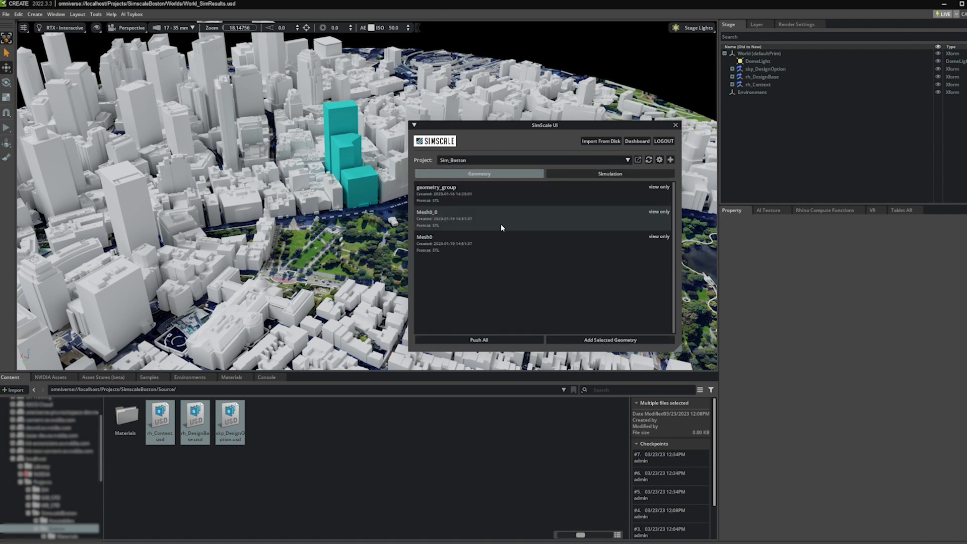
click(502, 212)
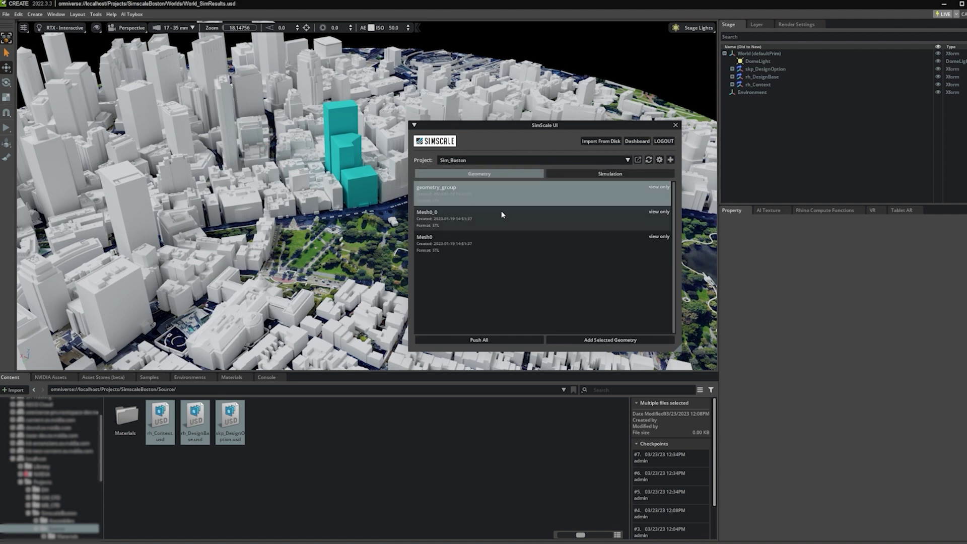
click(488, 188)
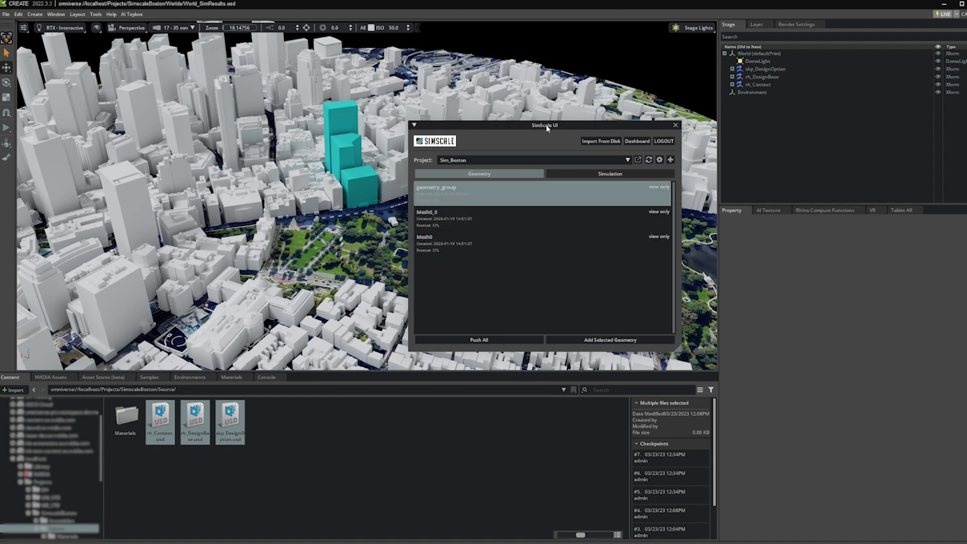
drag(559, 130, 802, 167)
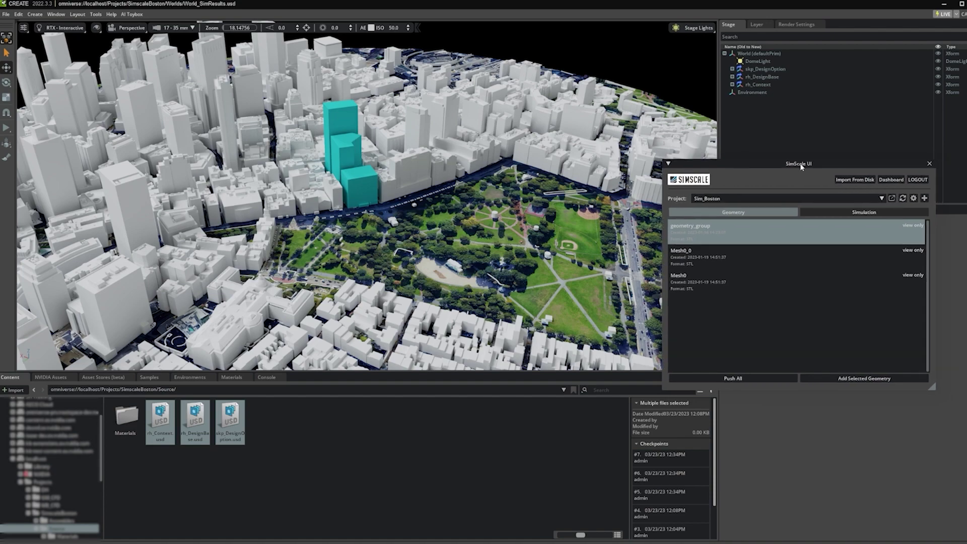
- Open rh_Context.usd, select the whole city model and add the selection as a geometry group in the SimScale project
double_click(161, 422)
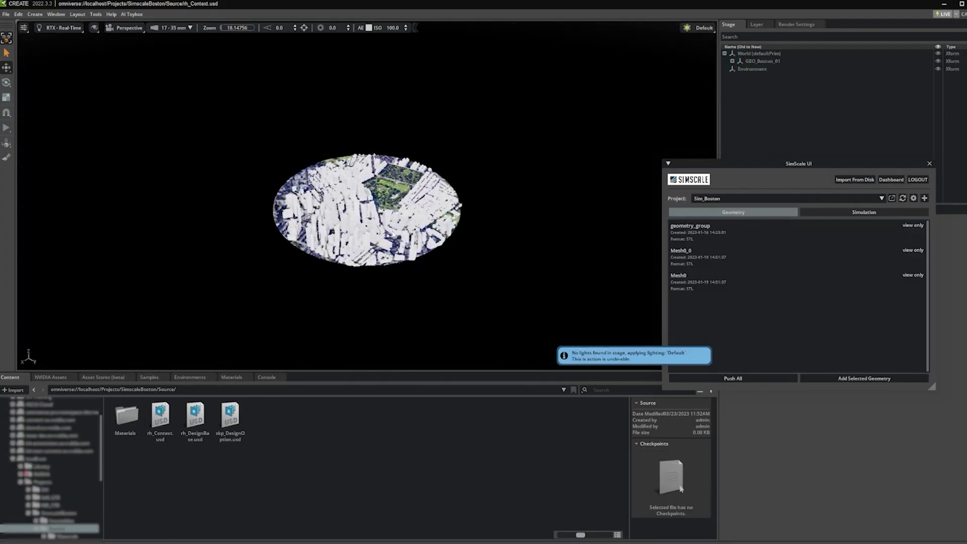
scroll(441, 243, up, 5)
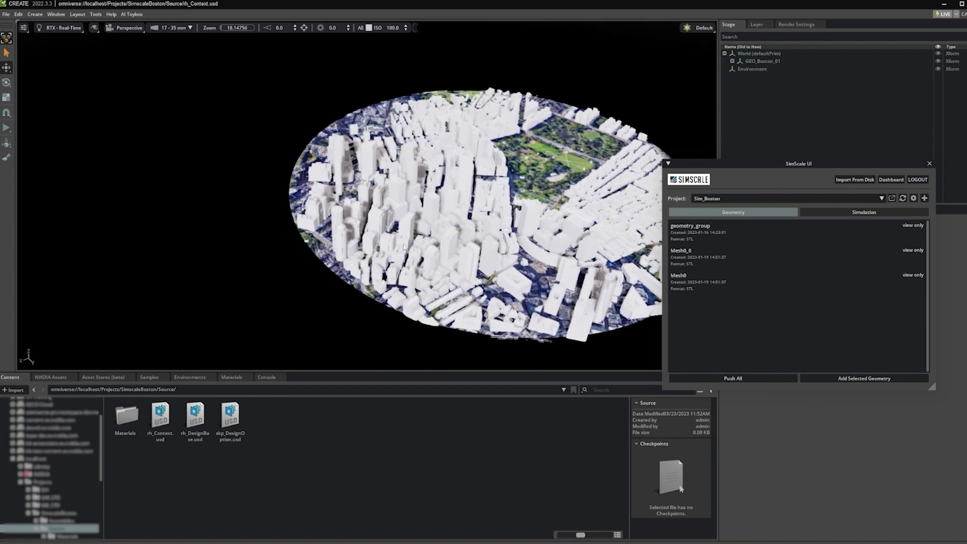
alt+drag(403, 246, 112, 205)
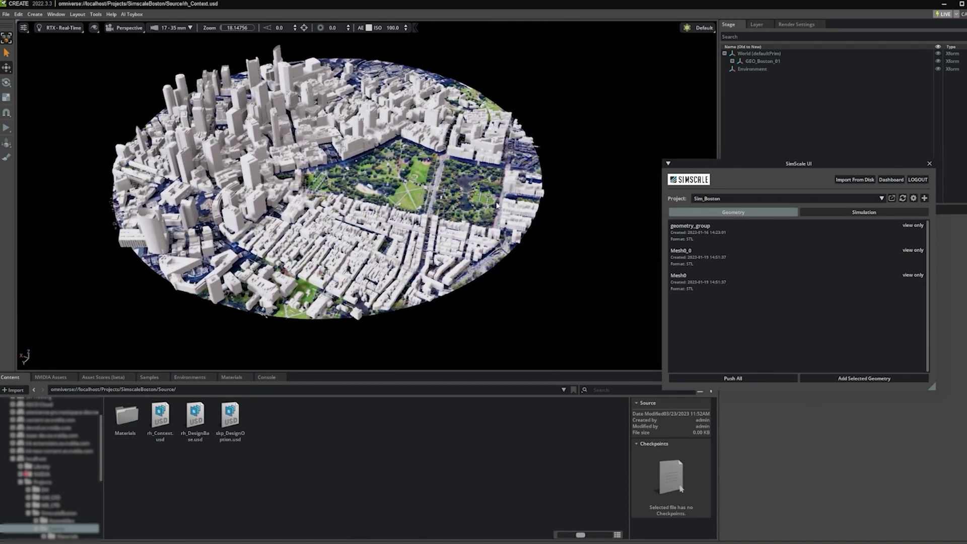
drag(634, 43, 88, 318)
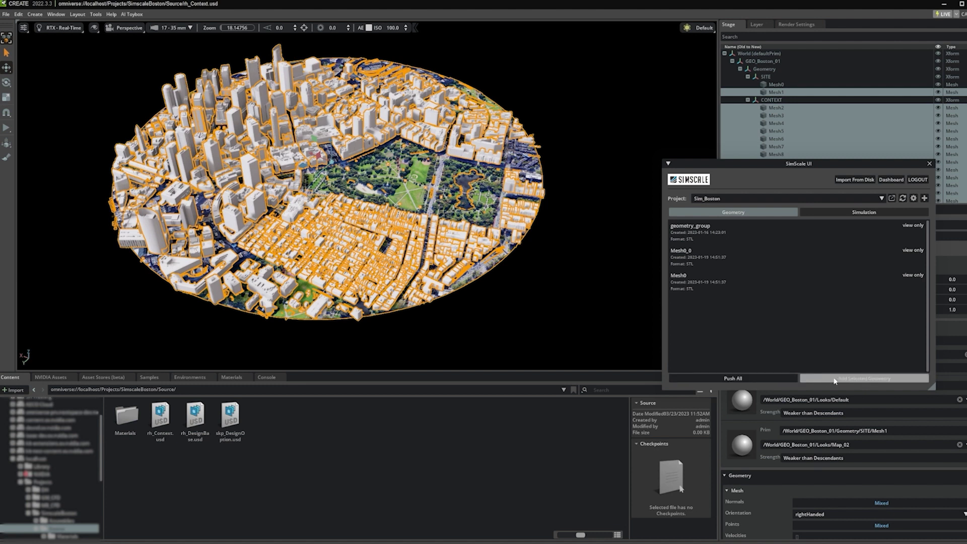
click(864, 379)
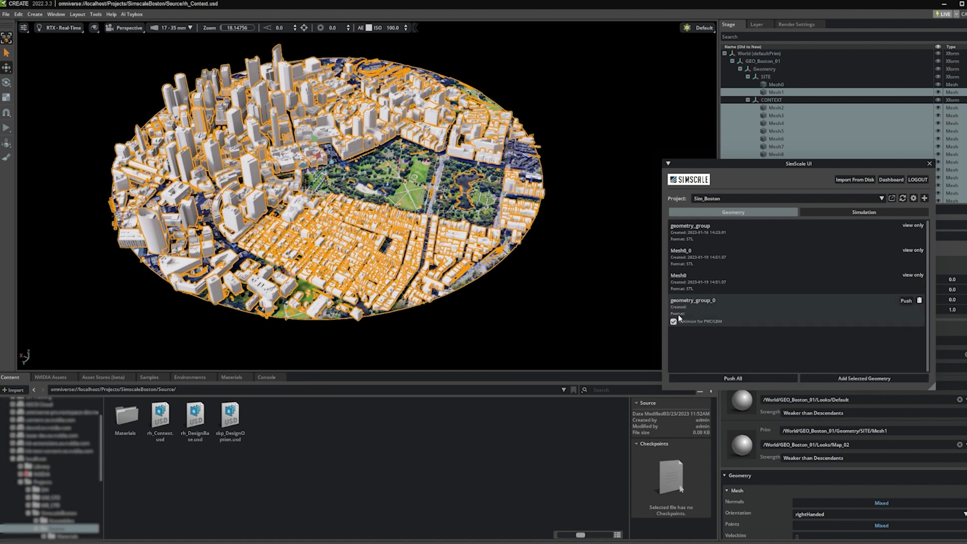
- Rename the newly added geometry group as SiteContext
click(702, 302)
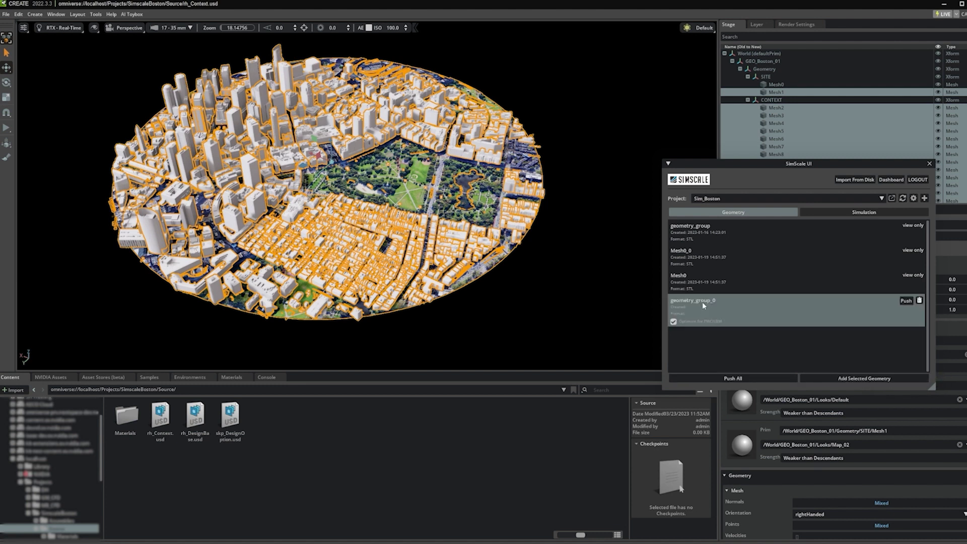
double_click(701, 301)
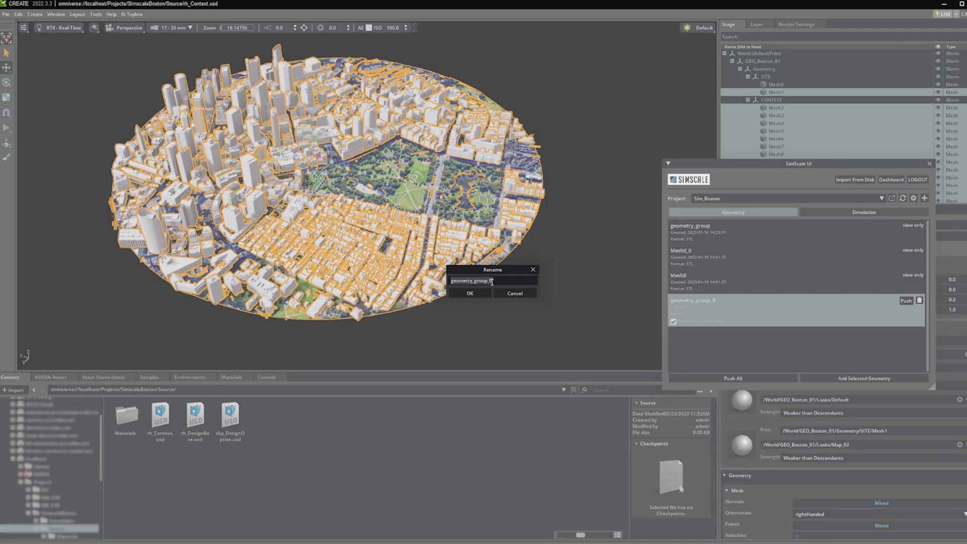
text(SiteContext)
click(461, 294)
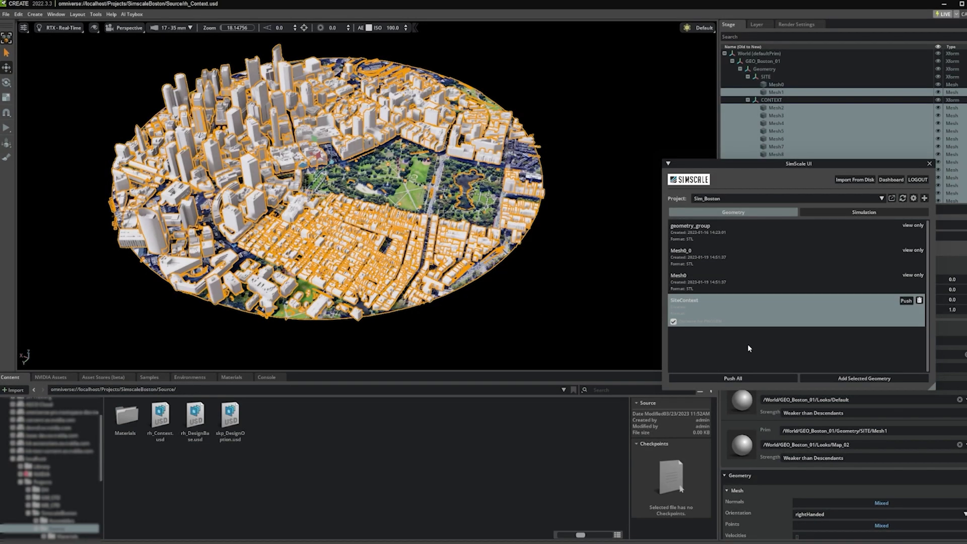
- Select and deselect SiteContext in the geometry list to check which meshes it covers in the viewport
click(705, 255)
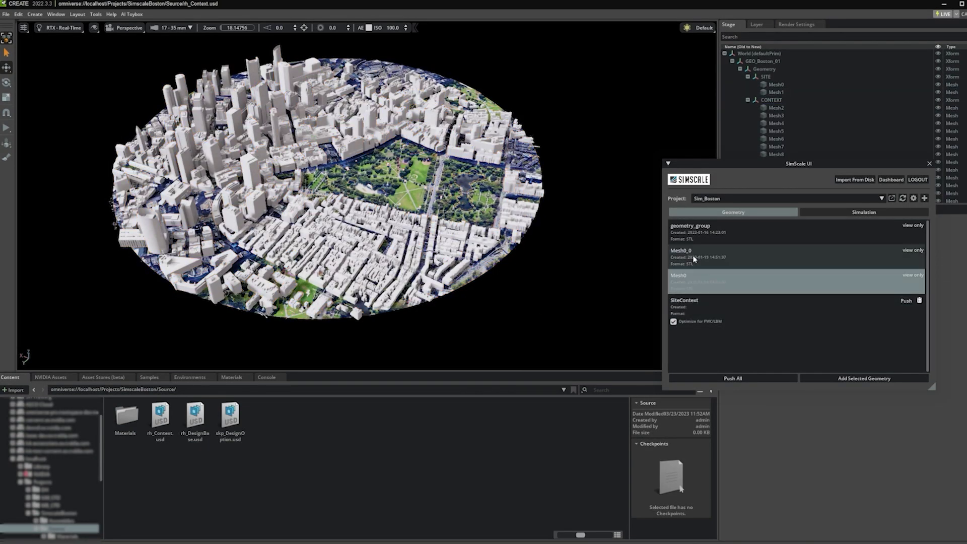
click(699, 317)
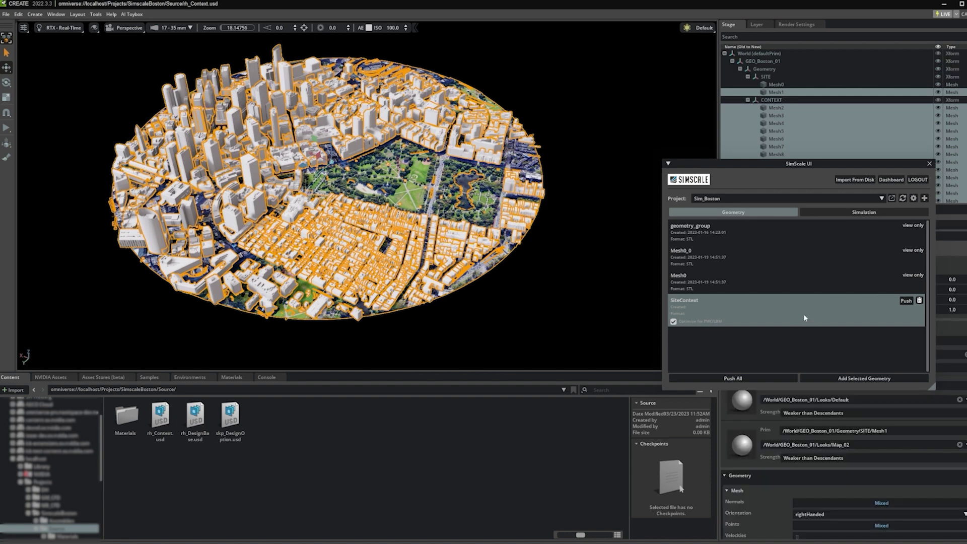
click(703, 342)
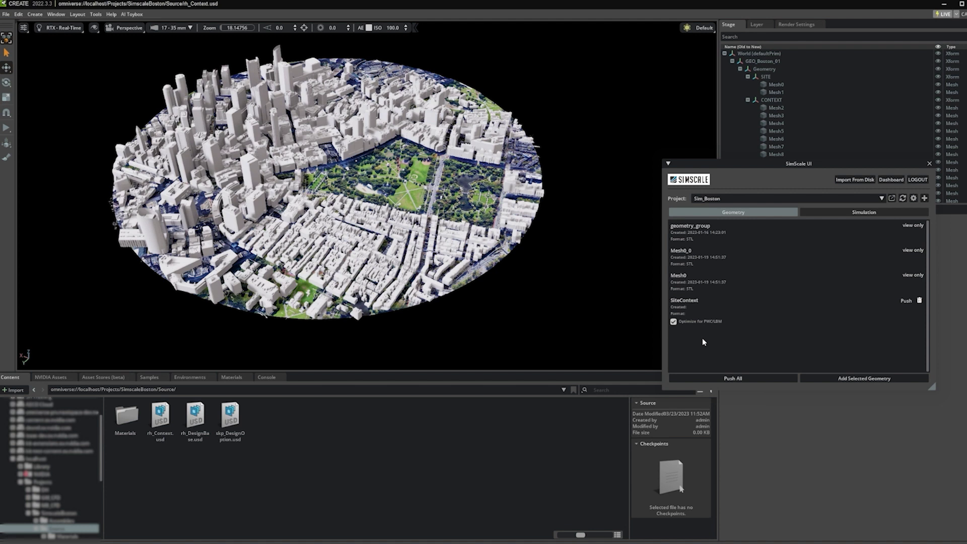
click(699, 312)
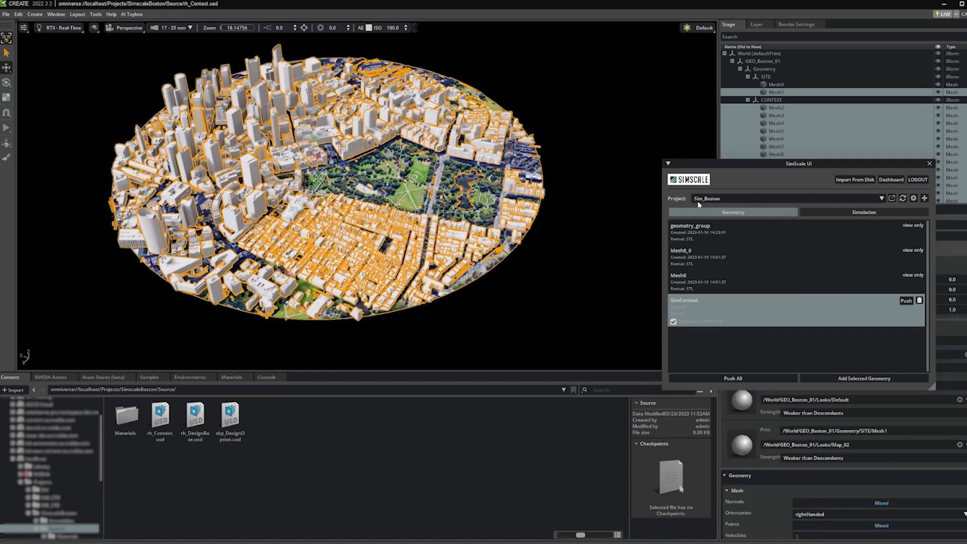
click(698, 338)
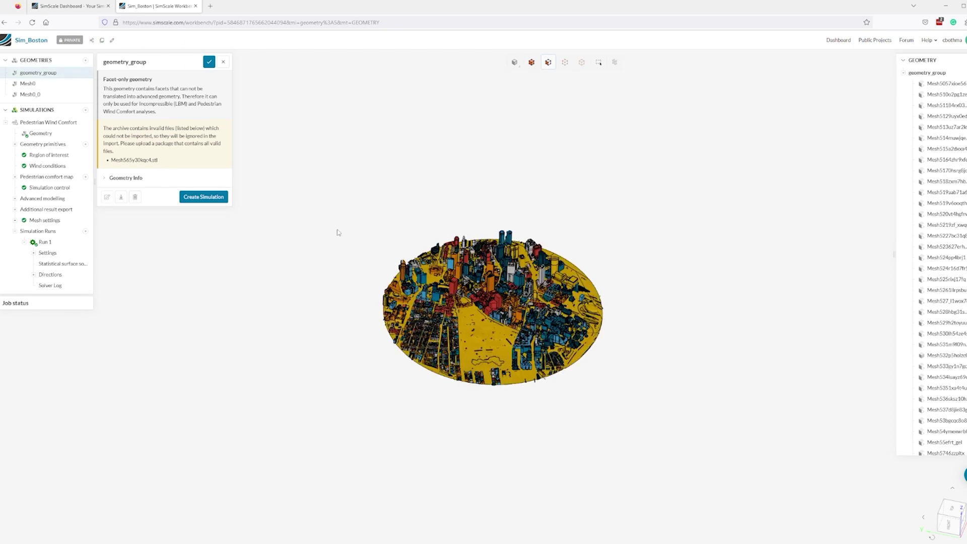
- In the SimScale workbench in the browser, inspect geometry_group of Sim_Boston up close and open the Mesh0_0 geometry
scroll(458, 328, up, 3)
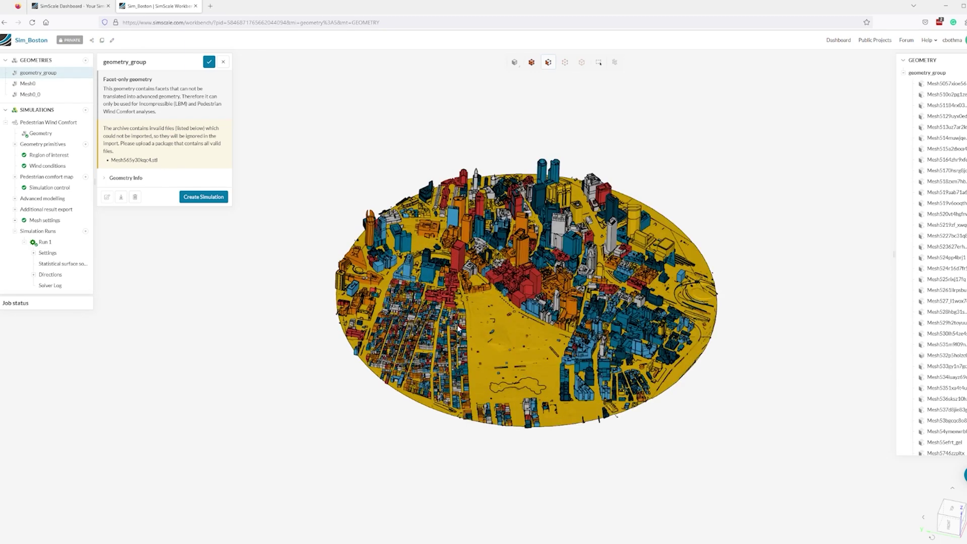
scroll(458, 328, up, 5)
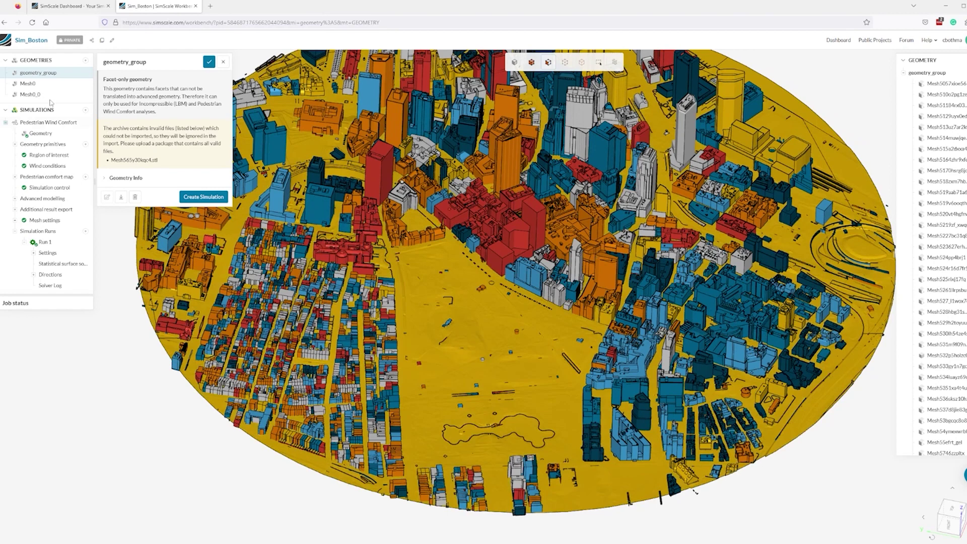
click(31, 96)
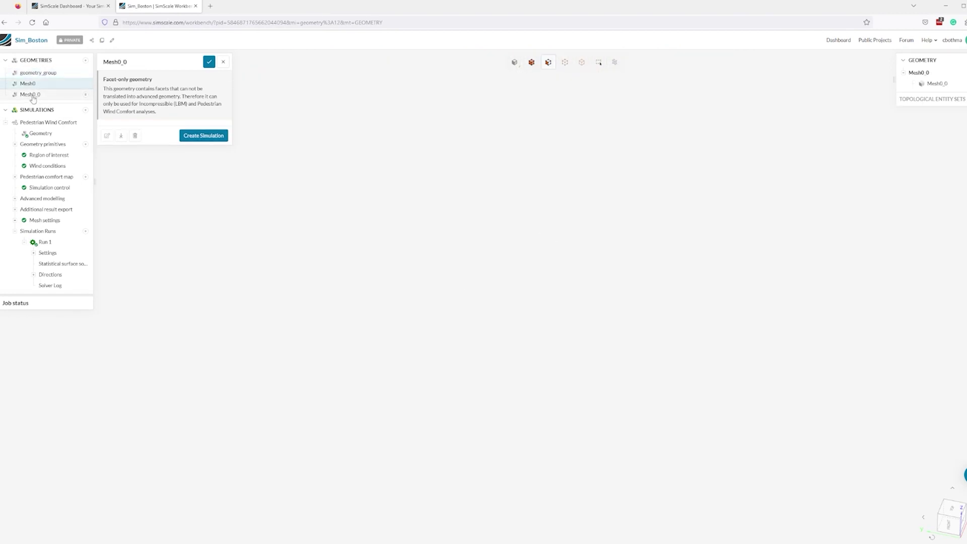
- View geometry_group in the SimScale workbench and open Run 1 of the Pedestrian Wind Comfort simulation
click(30, 73)
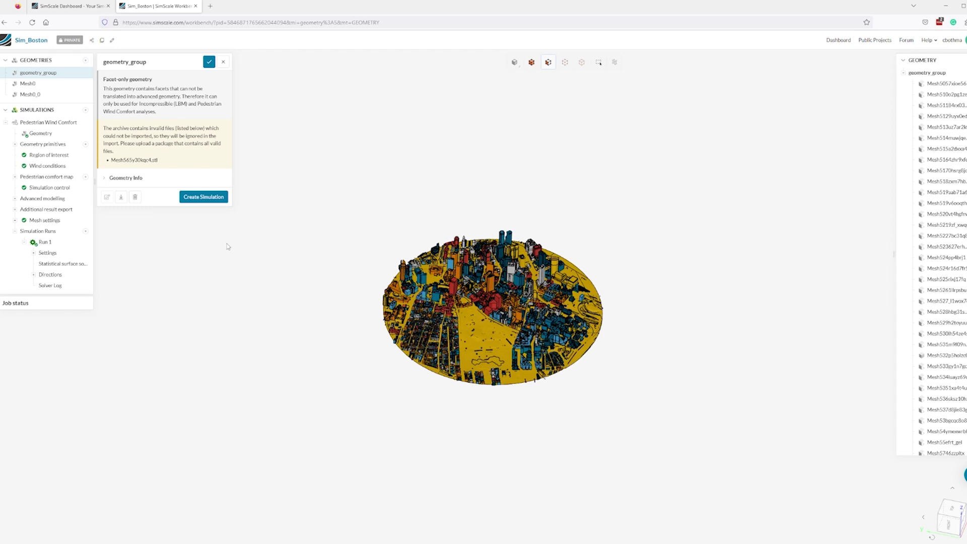
click(47, 244)
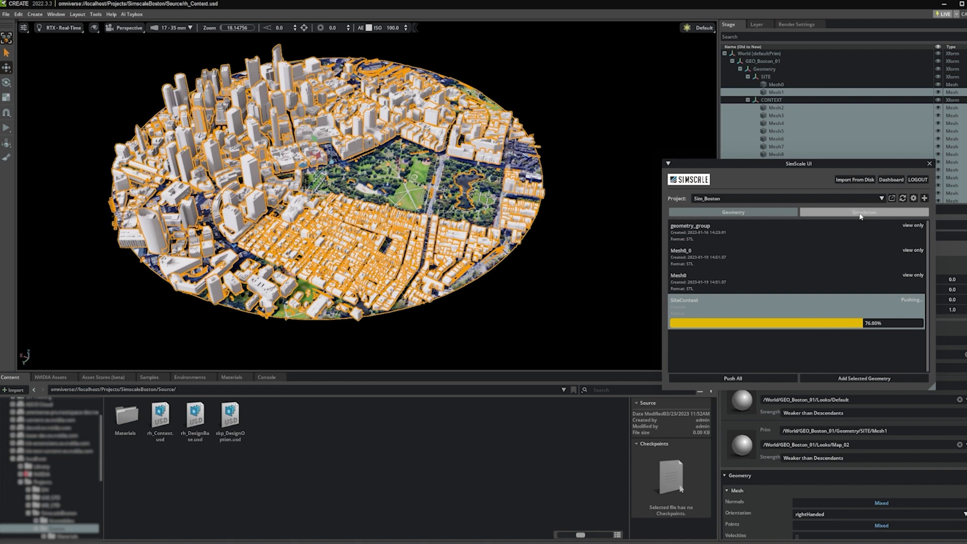
- Switch to Omniverse Create, select Run 1 among the Sim_Boston simulations and download its results
click(861, 216)
drag(829, 168, 562, 130)
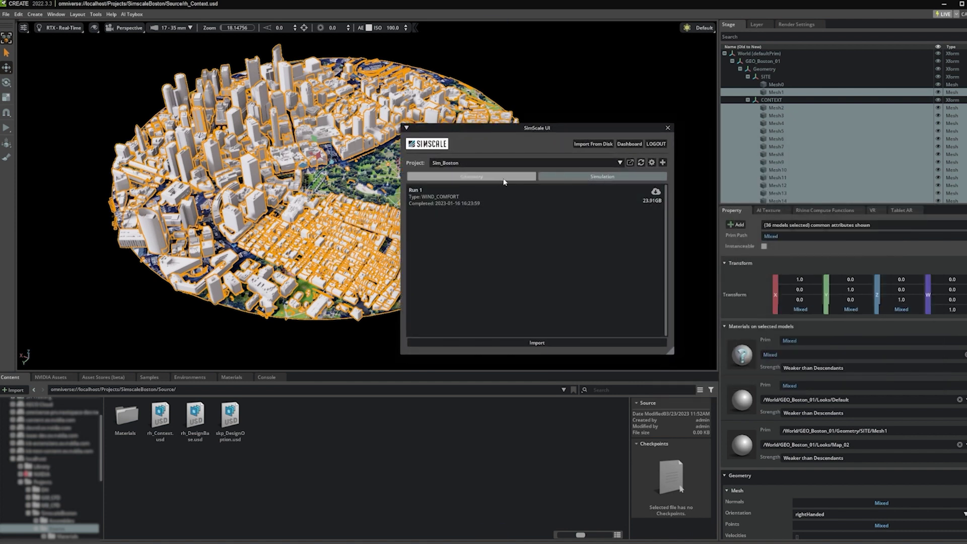
click(475, 201)
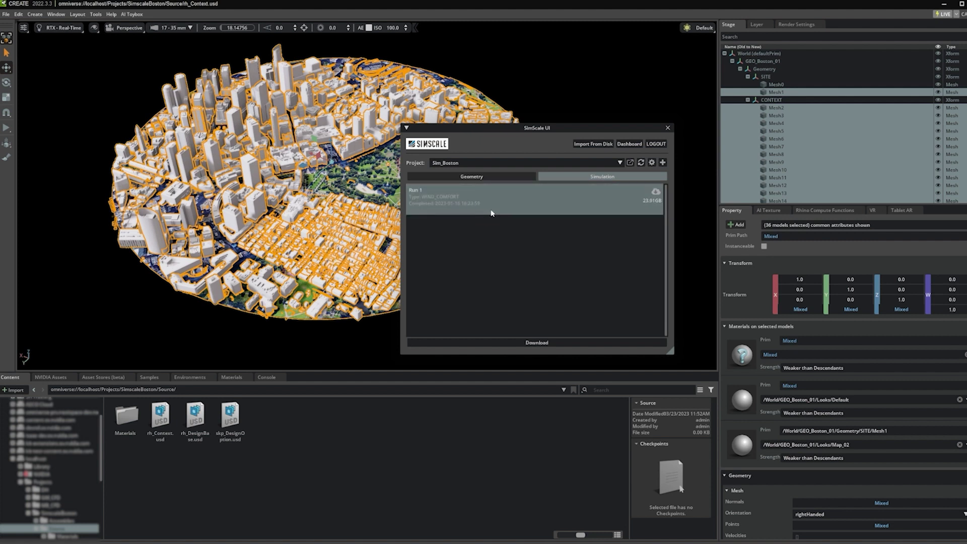
click(535, 346)
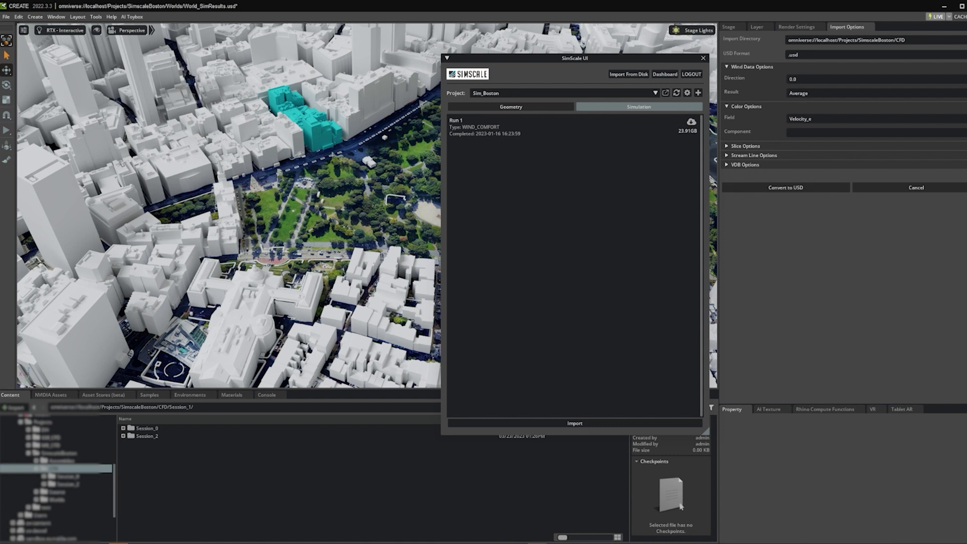
click(625, 75)
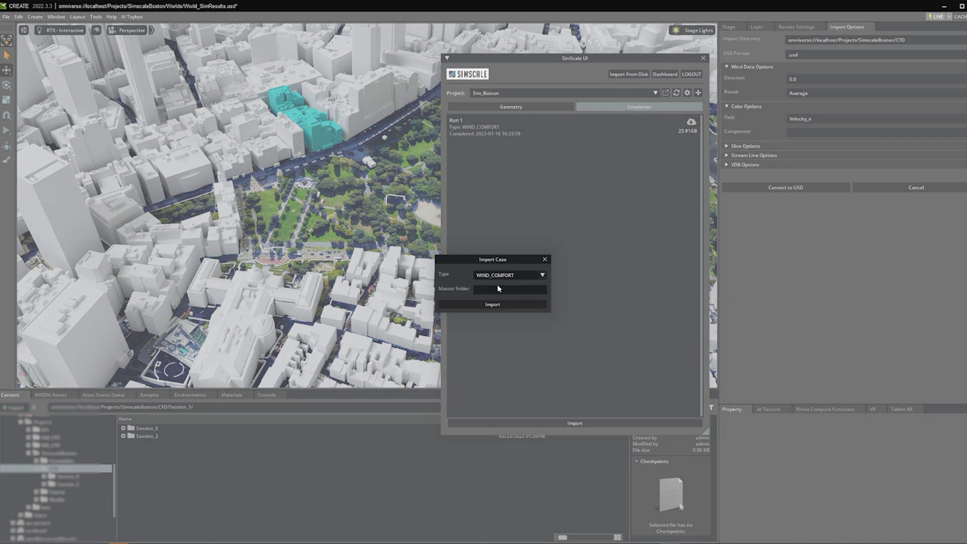
click(507, 281)
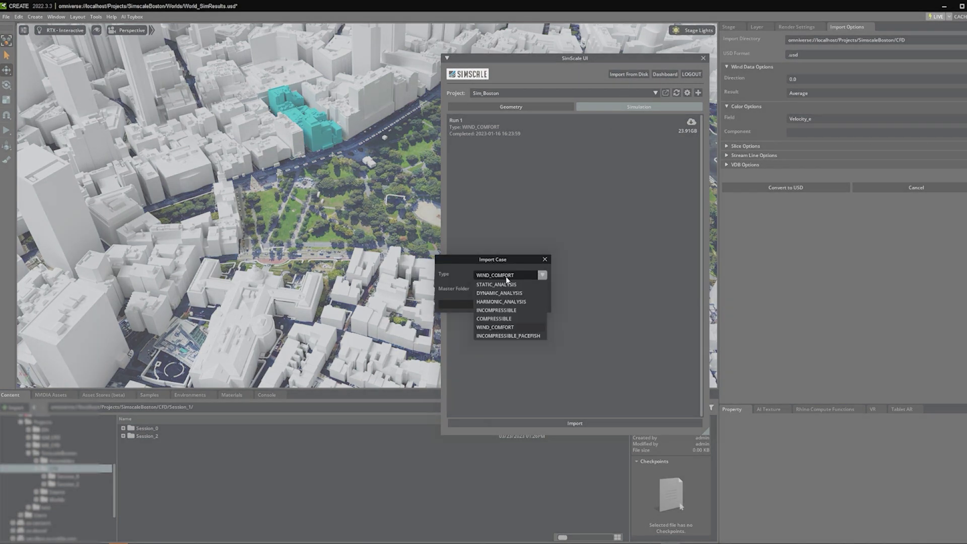
click(496, 329)
click(498, 290)
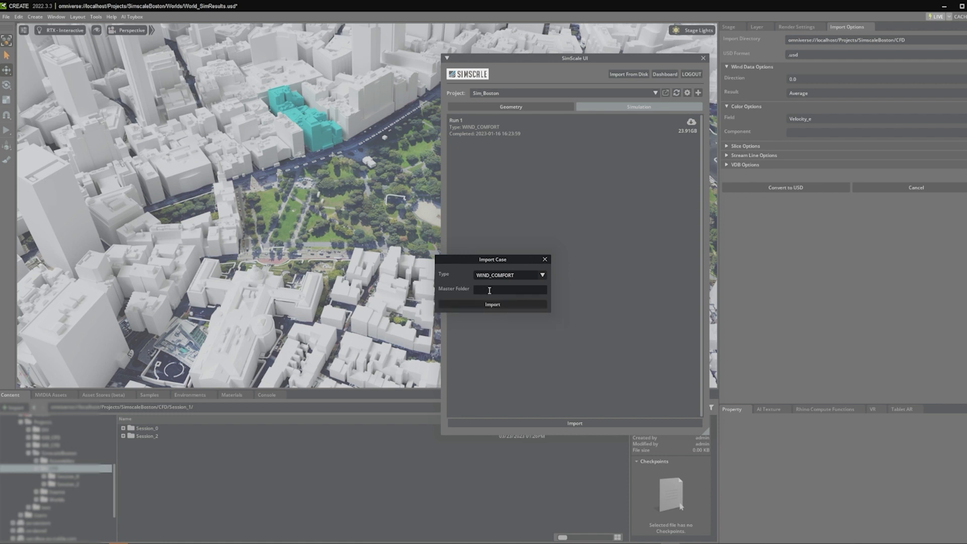
click(545, 260)
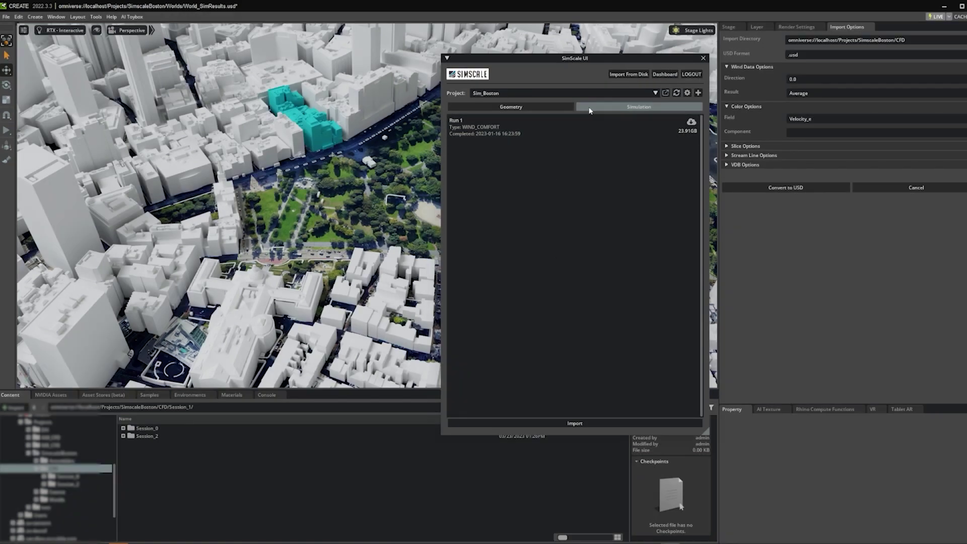
- Select Run 1, dock the SimScale UI beside the stage and float the Import Options as a separate window
click(531, 135)
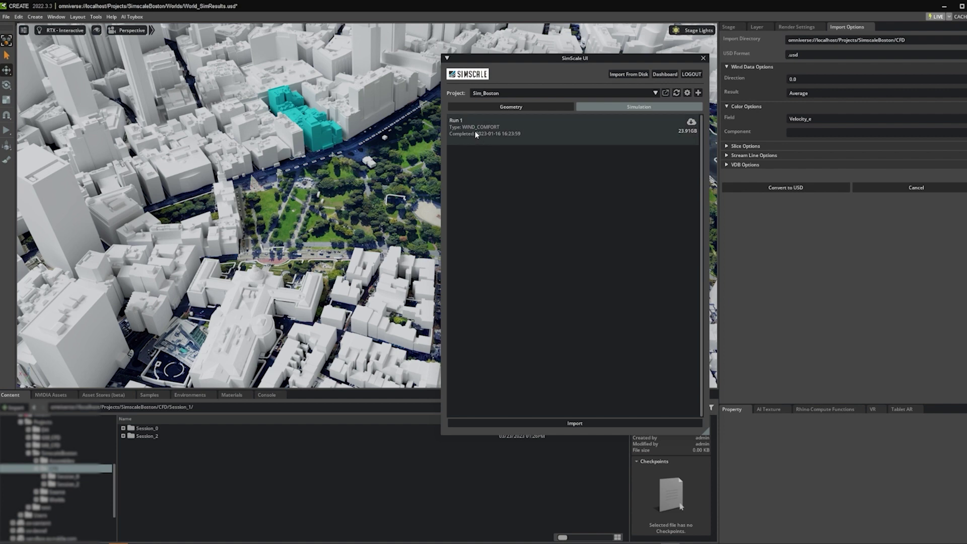
click(516, 130)
drag(564, 63, 857, 210)
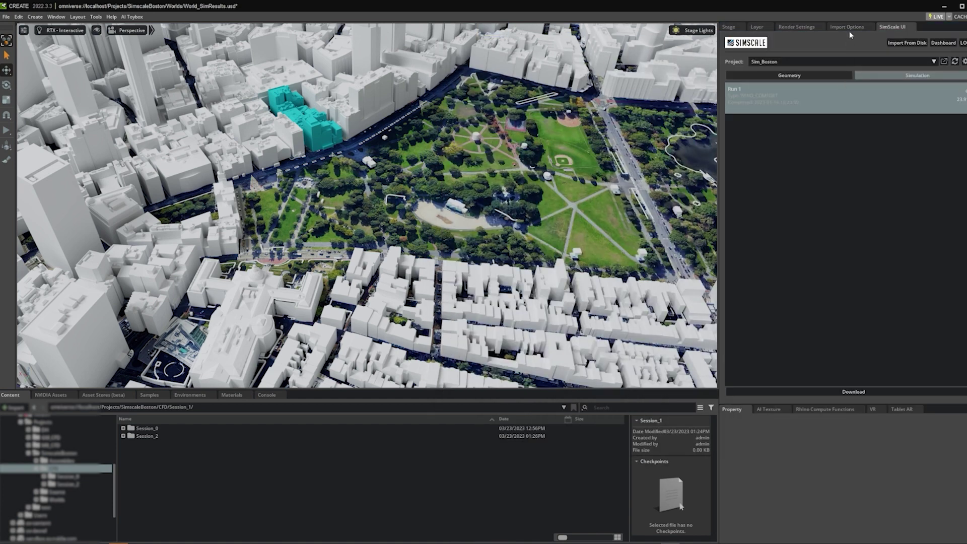
drag(850, 24, 515, 64)
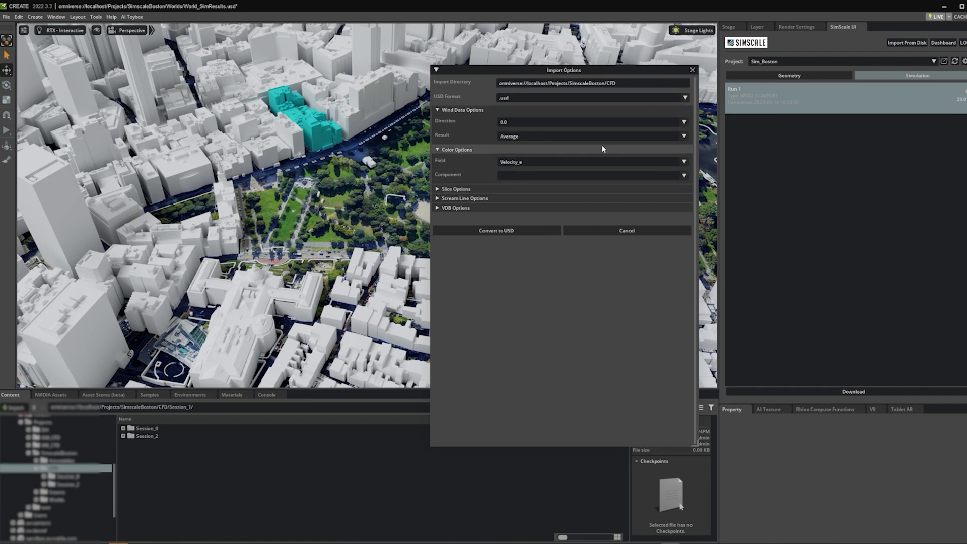
- Try Transient as the wind data result and return it to Average
click(689, 138)
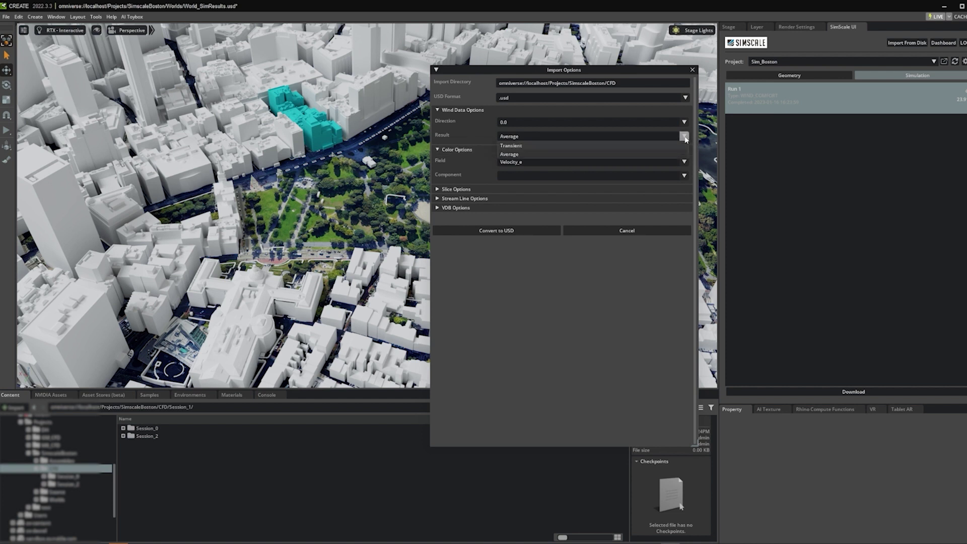
click(512, 146)
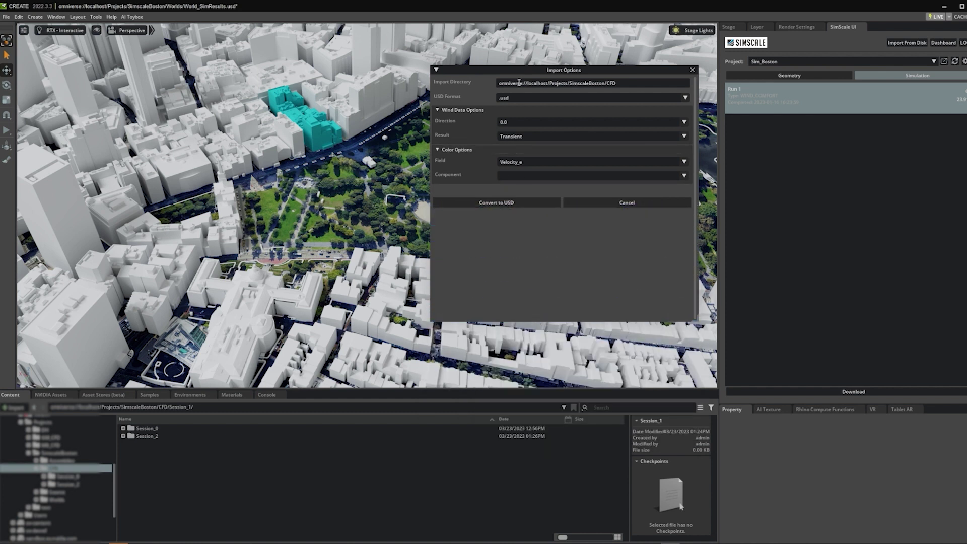
drag(556, 71, 570, 110)
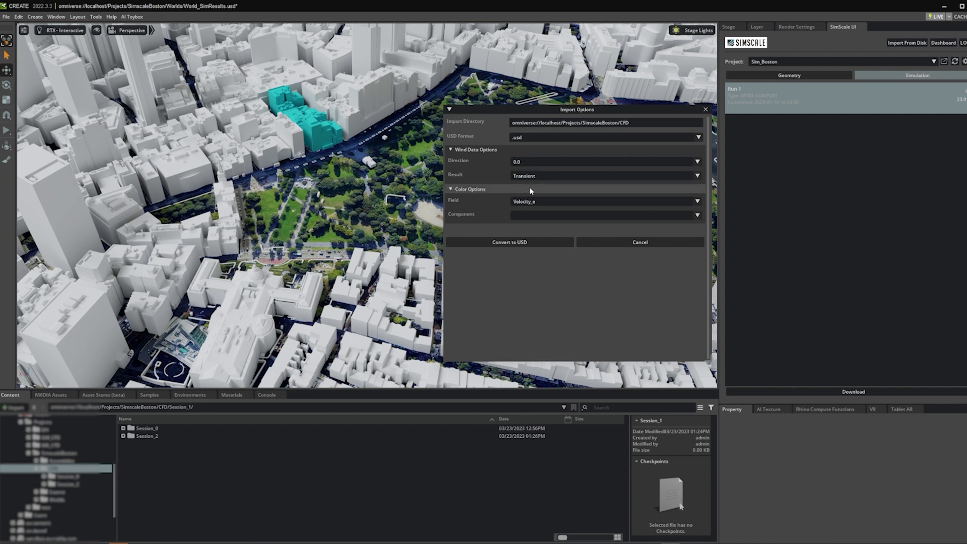
click(571, 176)
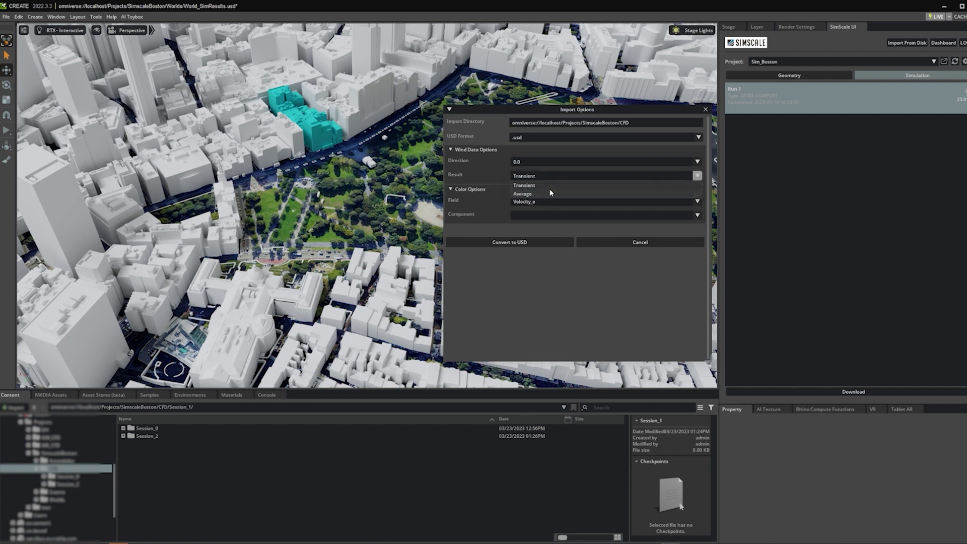
click(522, 194)
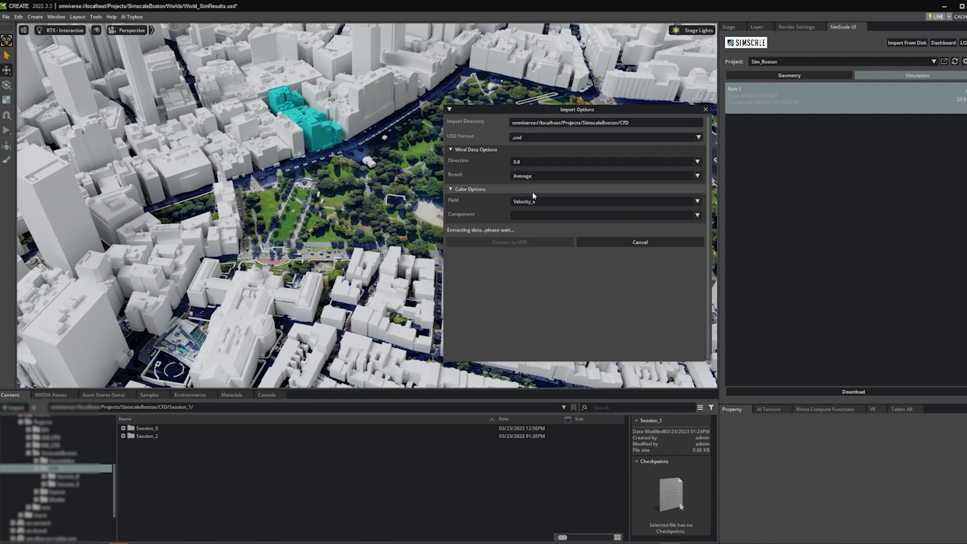
- Set the wind direction to 315.0, enlarge the Import Options window and check the available color fields
click(507, 242)
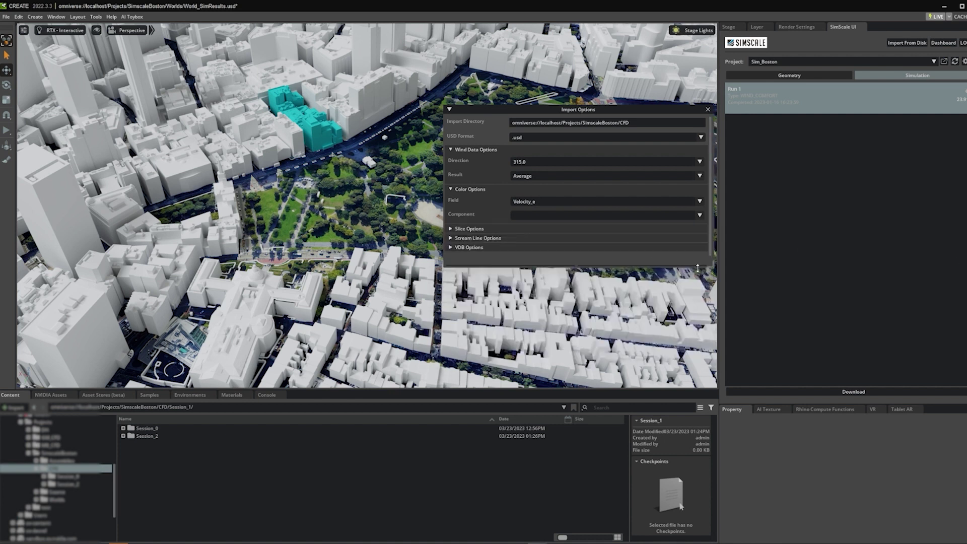
drag(715, 267, 718, 447)
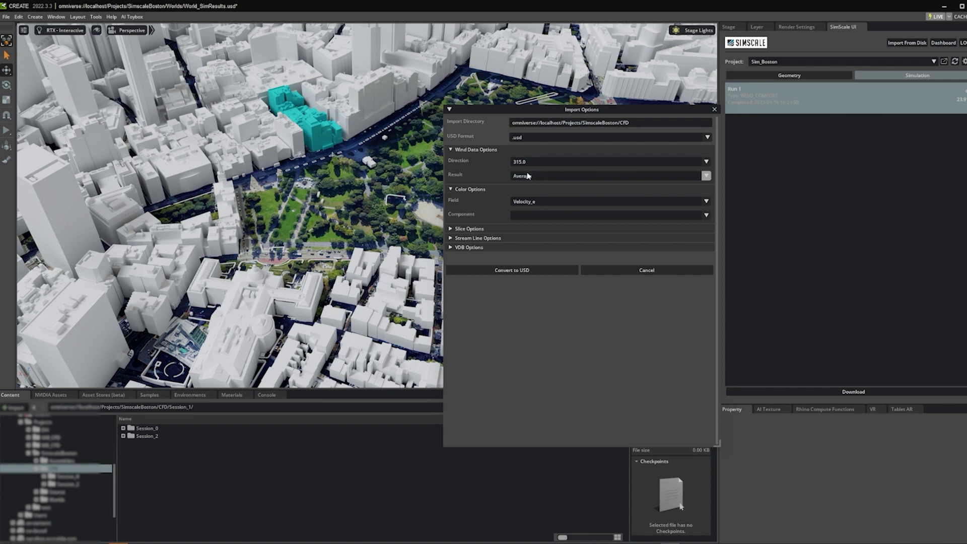
click(707, 202)
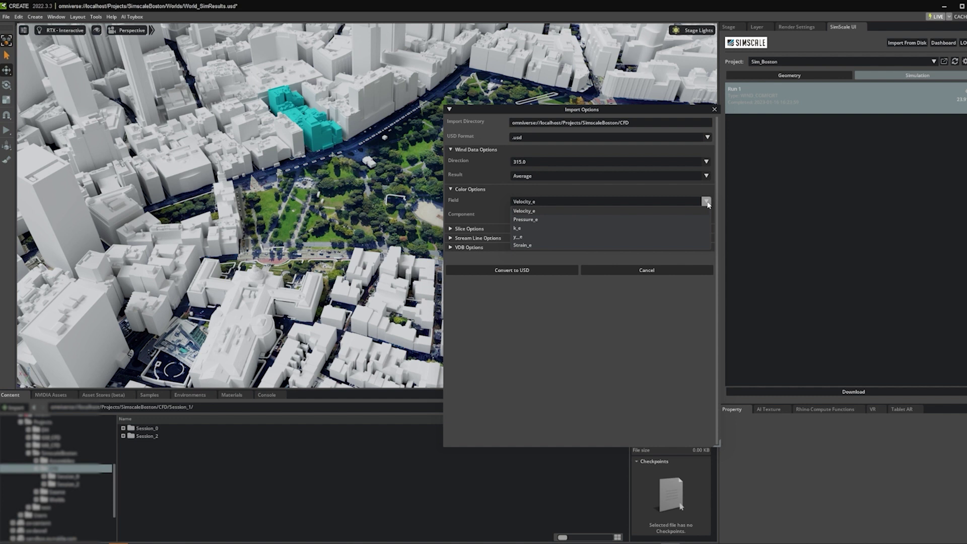
click(707, 204)
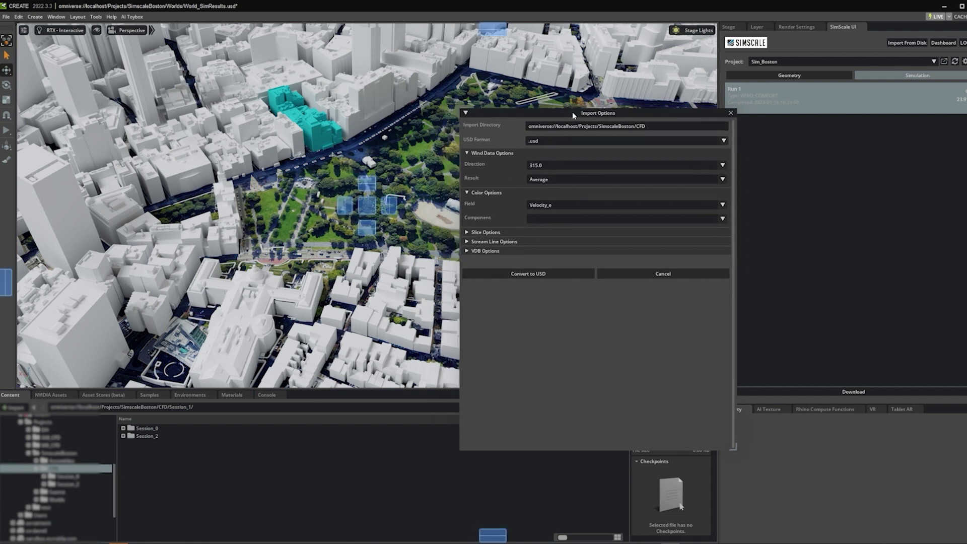
drag(573, 115, 730, 93)
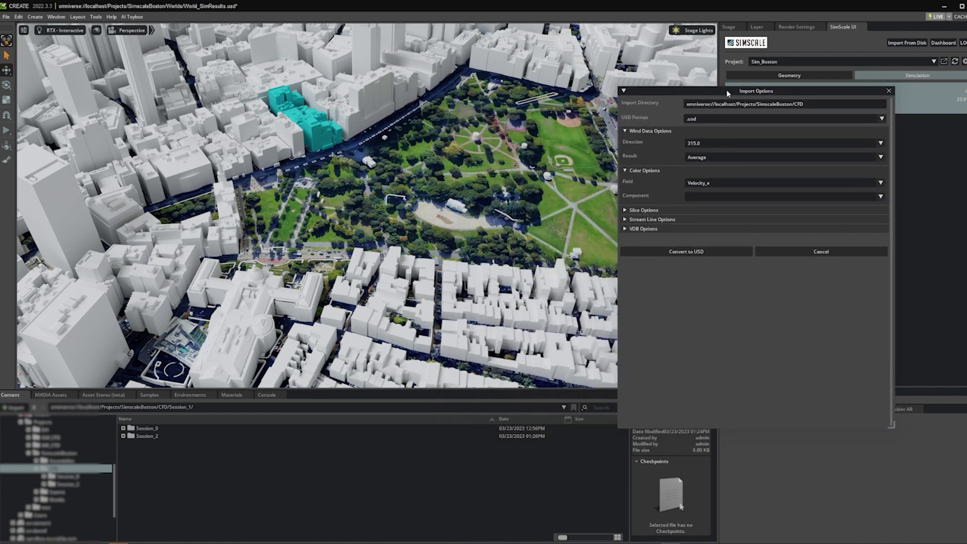
- Enable slice generation for the wind results and frame the slice plane in the viewport
click(636, 209)
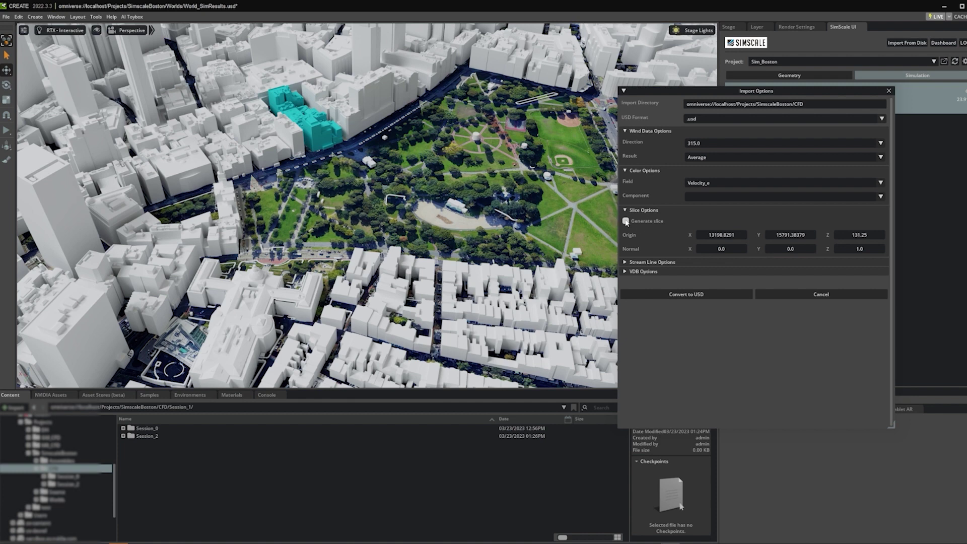
click(626, 221)
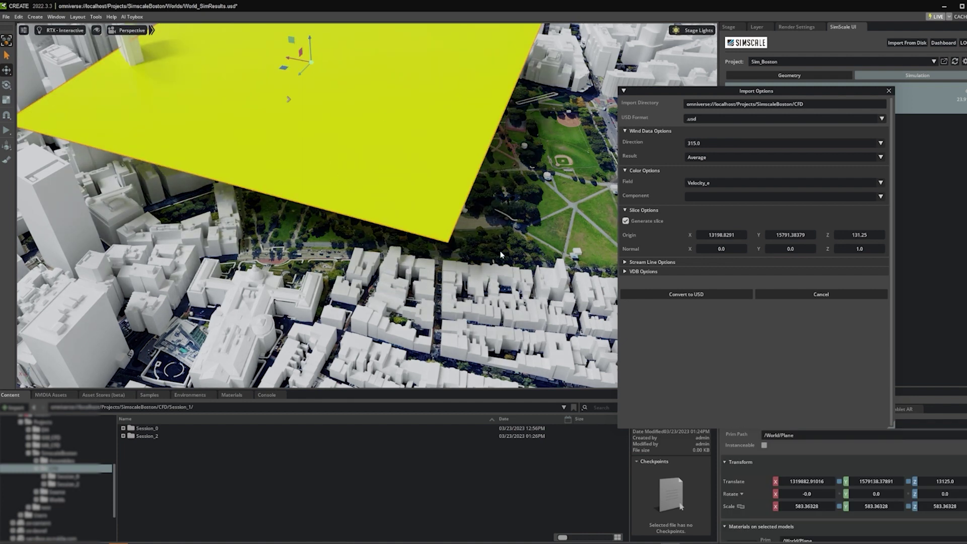
key(f)
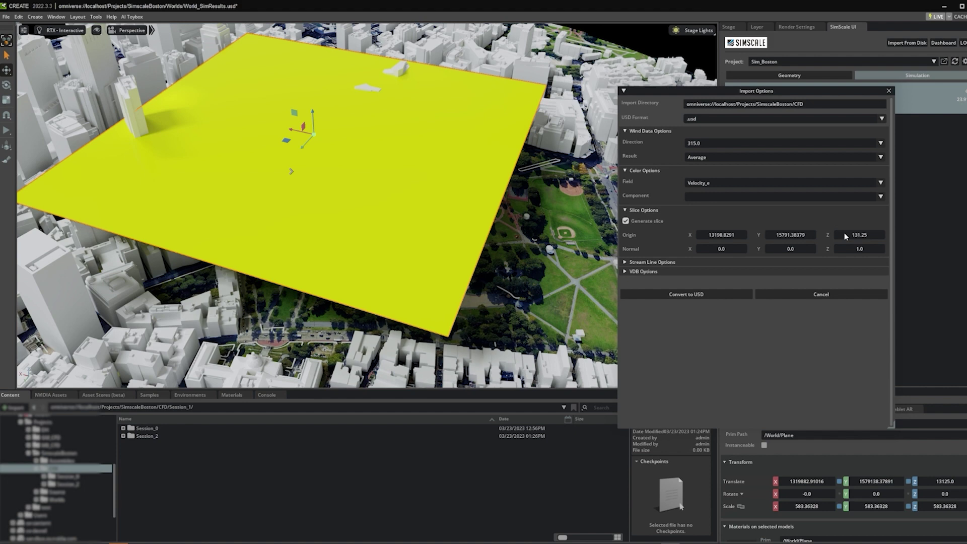
- Try slice origin heights of 15 and 25, and settle on a Z origin of 20
double_click(869, 236)
text(15)
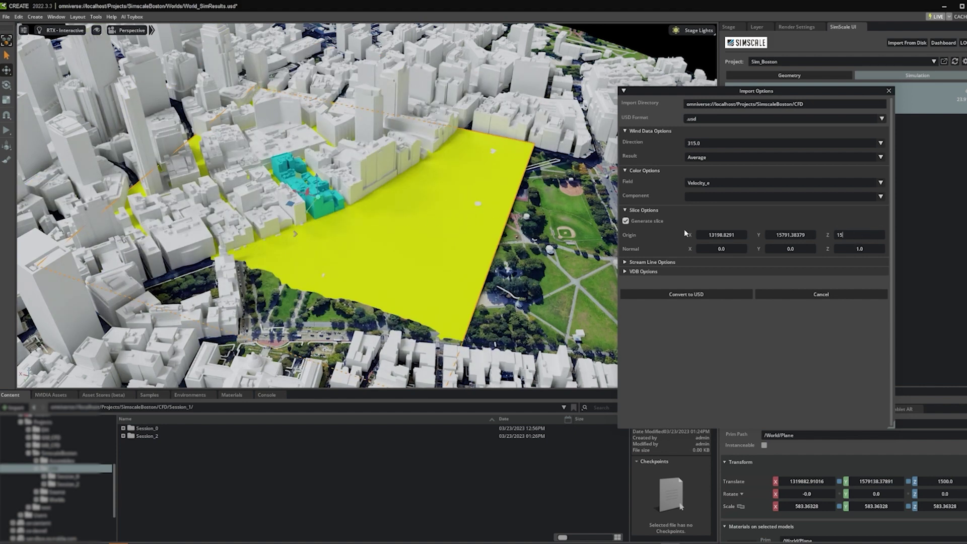
key(BackSpace)
key(BackSpace)
text(25)
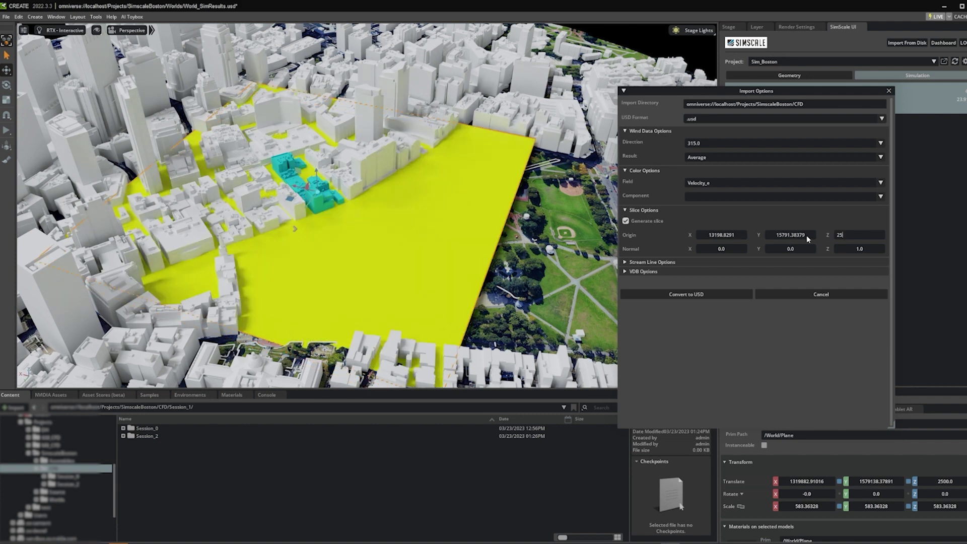
key(BackSpace)
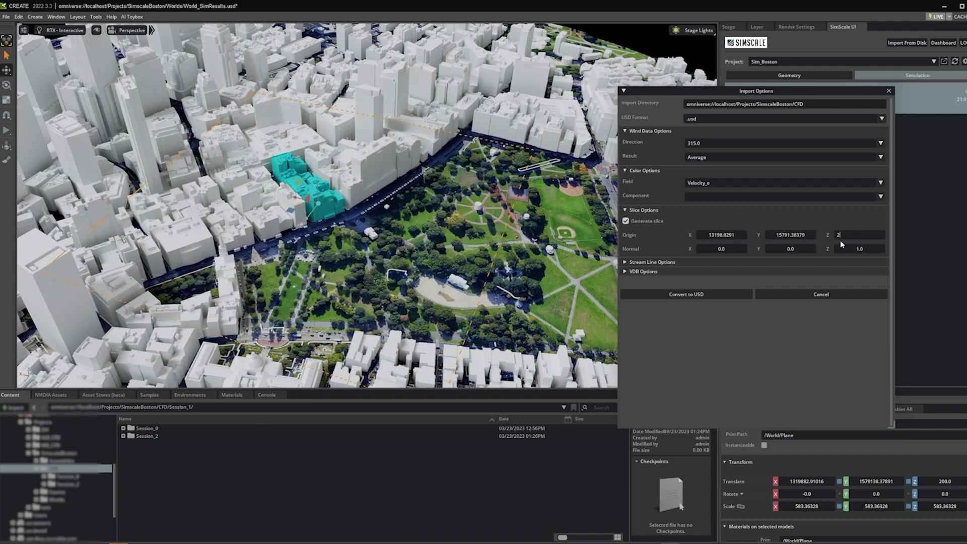
text(0)
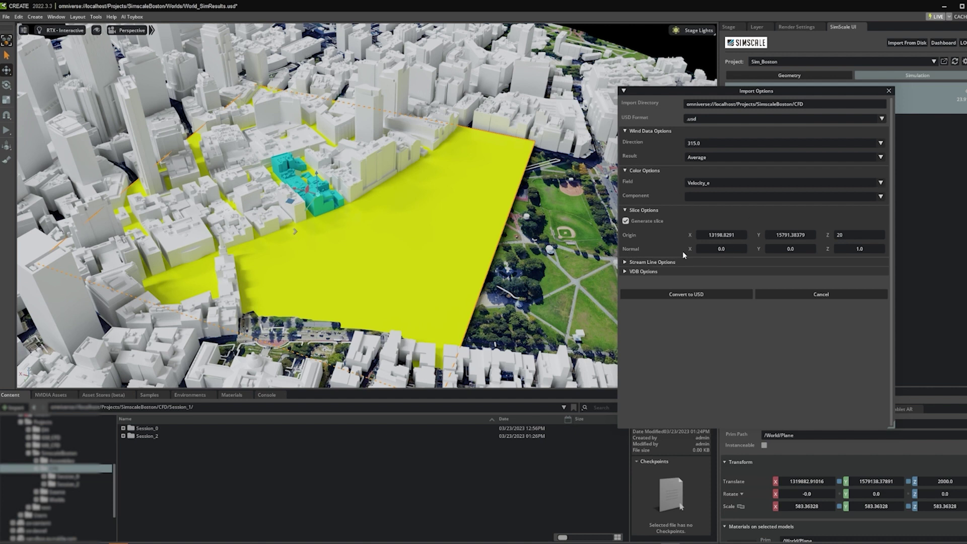
- Enable streamline generation for the wind results and try Line as the seed type
click(625, 263)
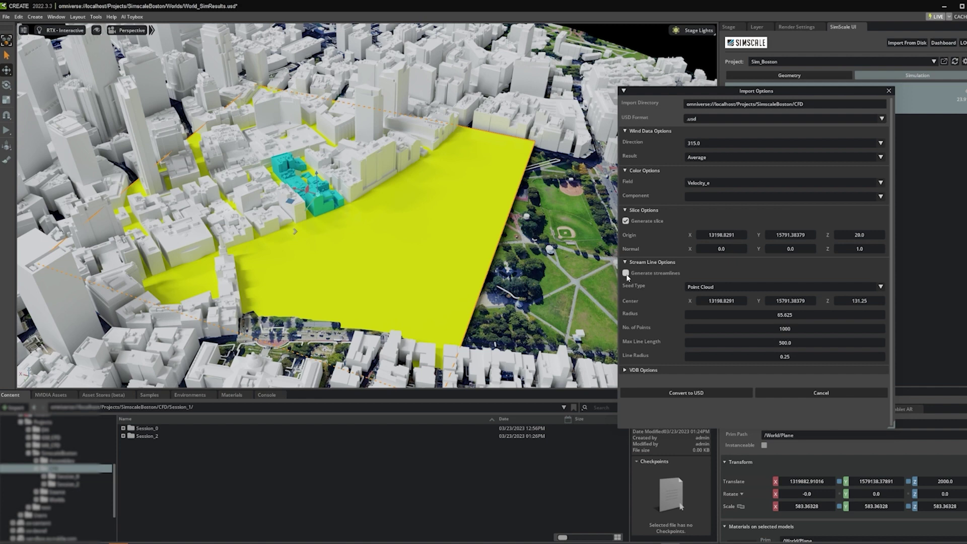
click(626, 274)
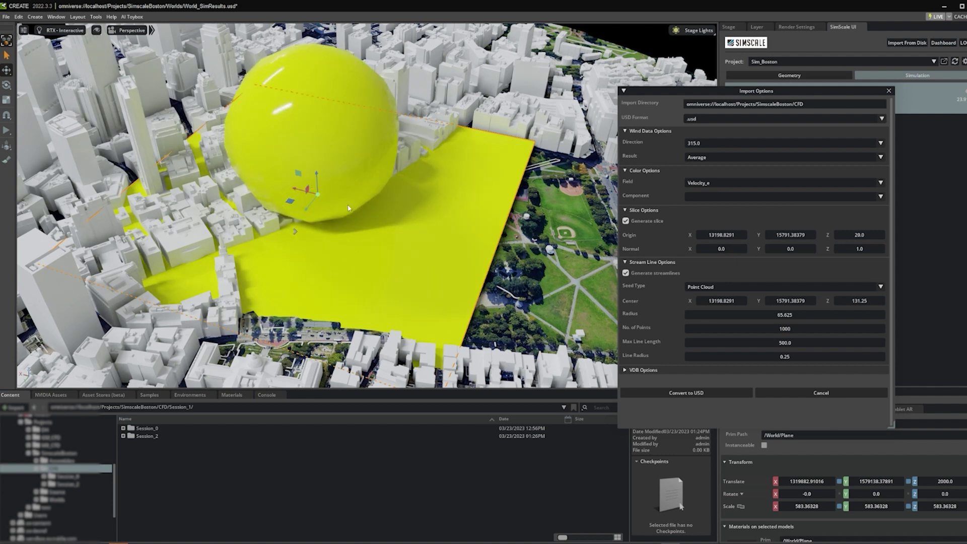
click(730, 288)
click(694, 297)
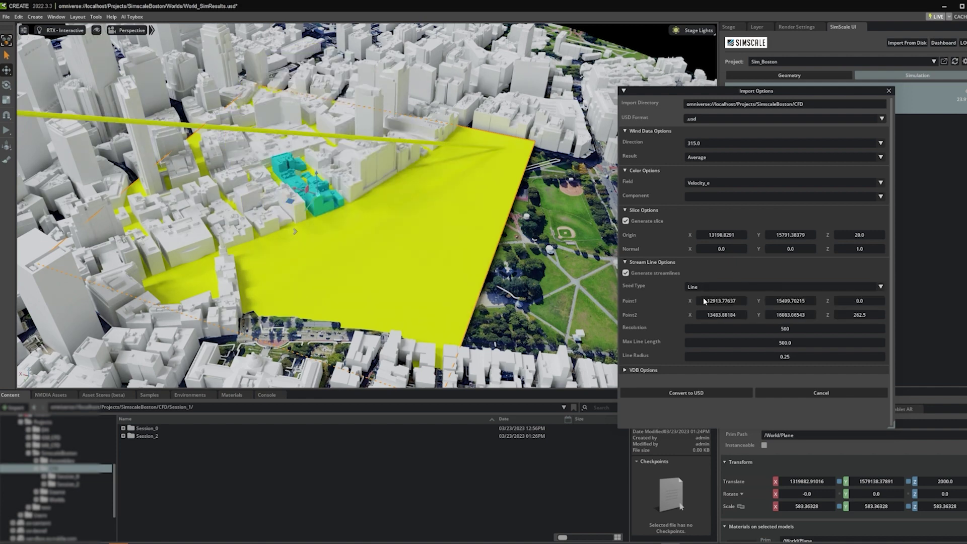
- Set the streamline seed type to Point Cloud and its center Z to -50
click(708, 288)
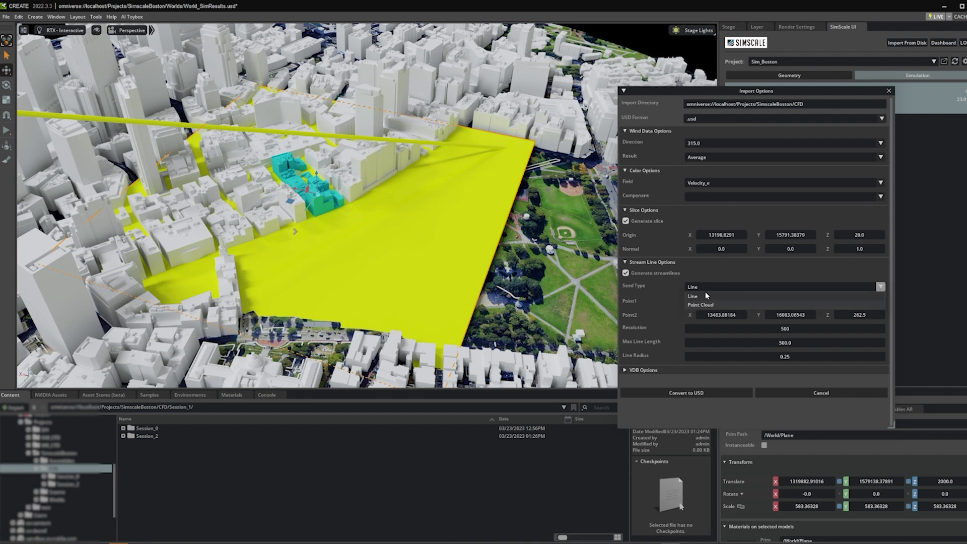
click(705, 305)
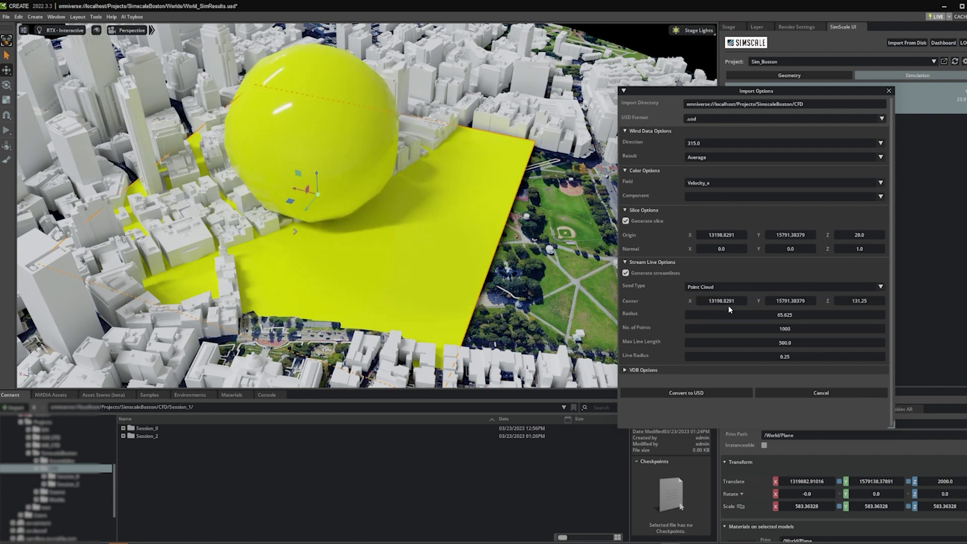
click(868, 301)
text(-50)
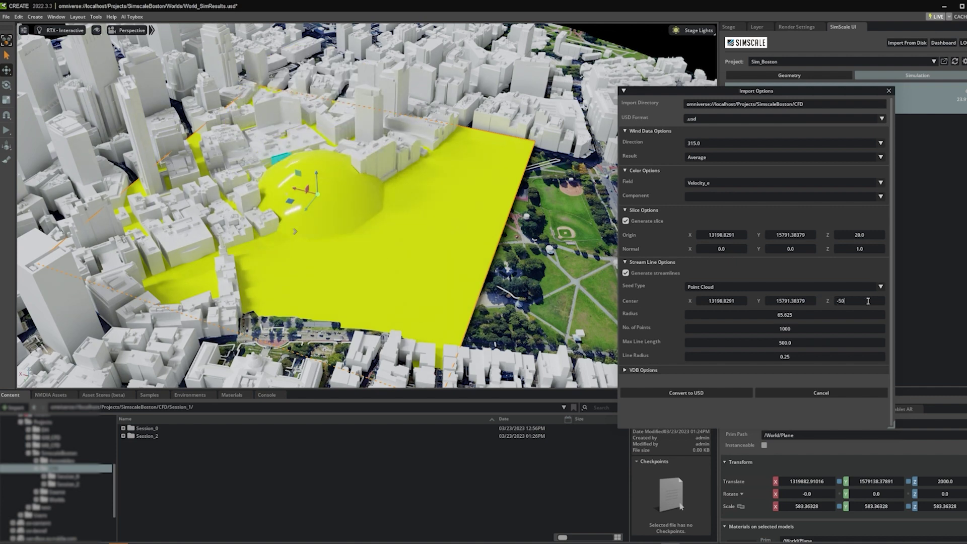
- Set the streamline point cloud radius to 75 and shift its center X to 13175.65971
click(798, 315)
text(75)
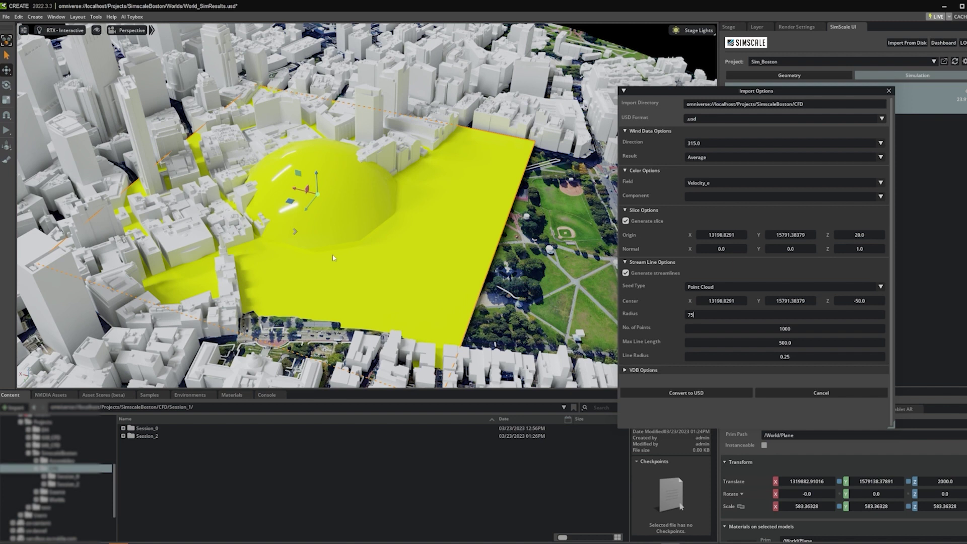
drag(700, 300, 680, 304)
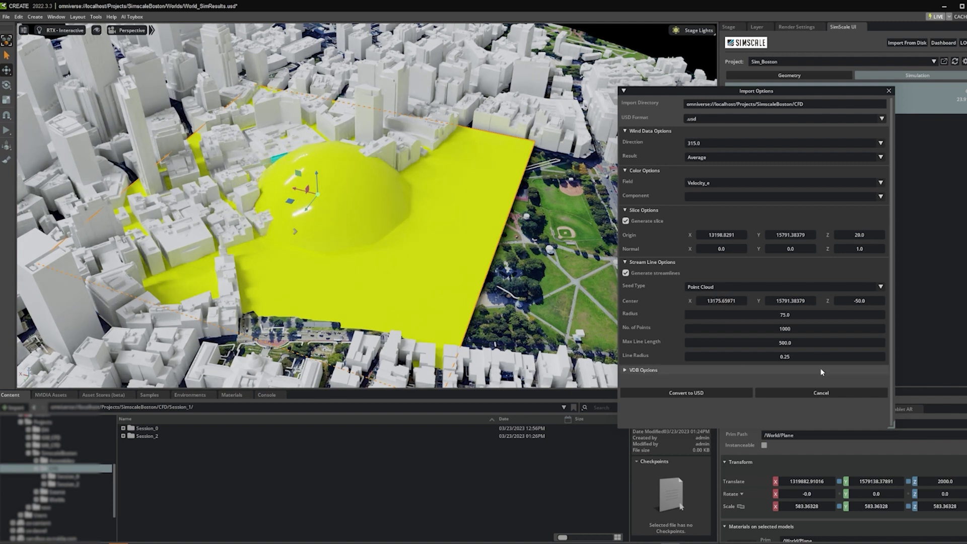
- Set the maximum streamline length to 10000, keeping the number of points at 1000
double_click(796, 328)
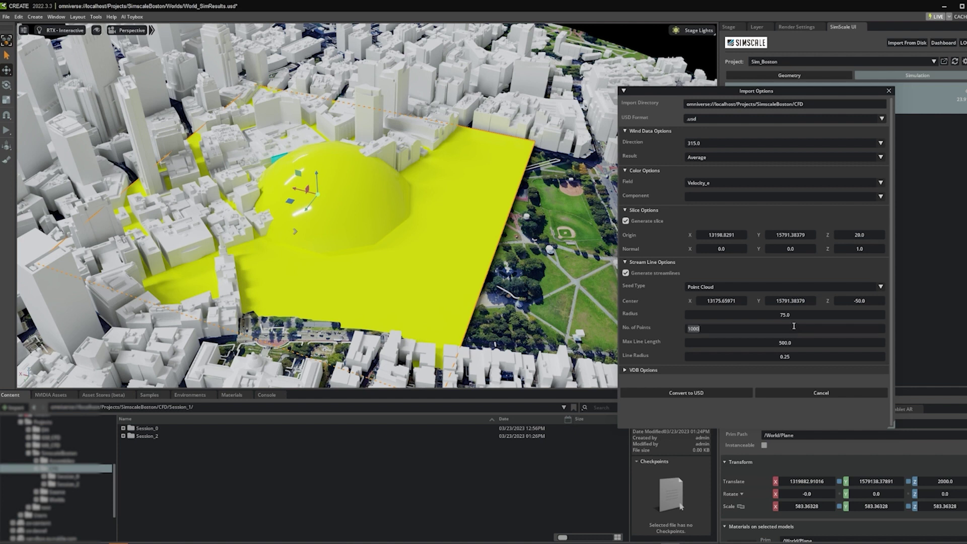
click(774, 346)
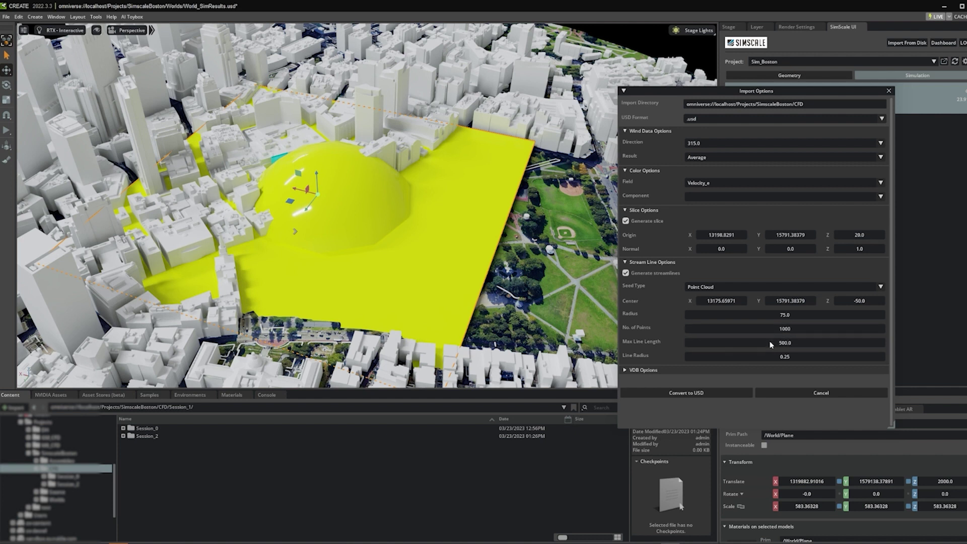
double_click(800, 343)
text(10000.0)
key(Return)
- Check the VDB options and convert the wind results to USD with the slice and streamline settings
click(625, 371)
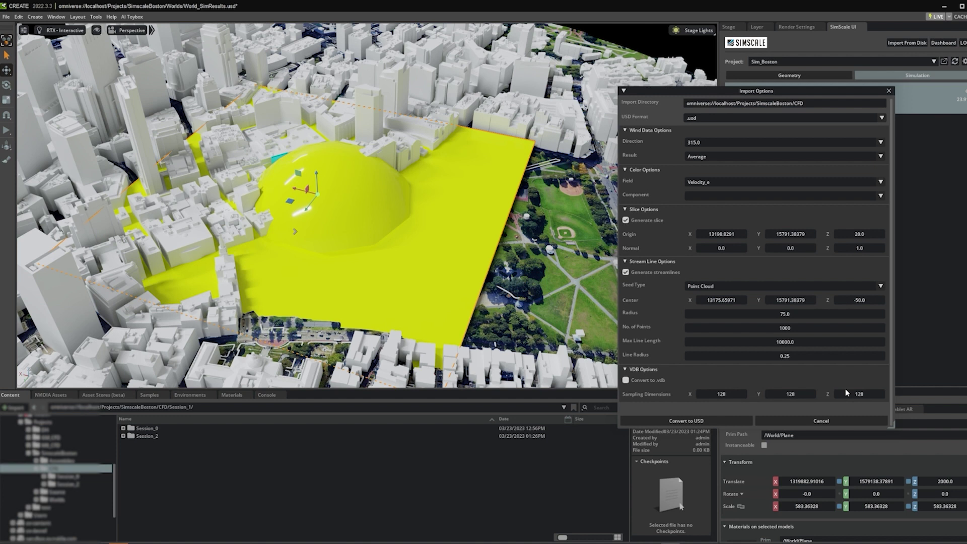
click(629, 373)
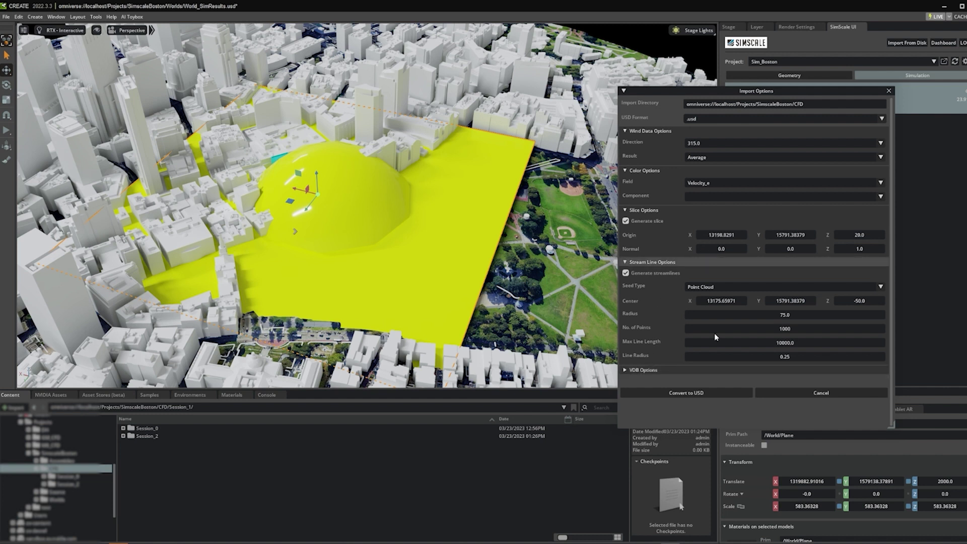
click(691, 391)
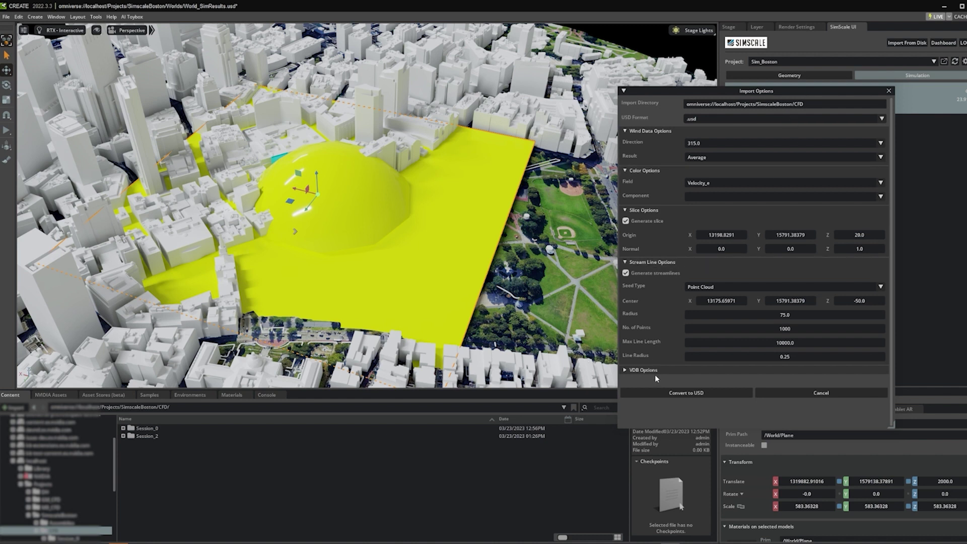
click(689, 393)
click(698, 393)
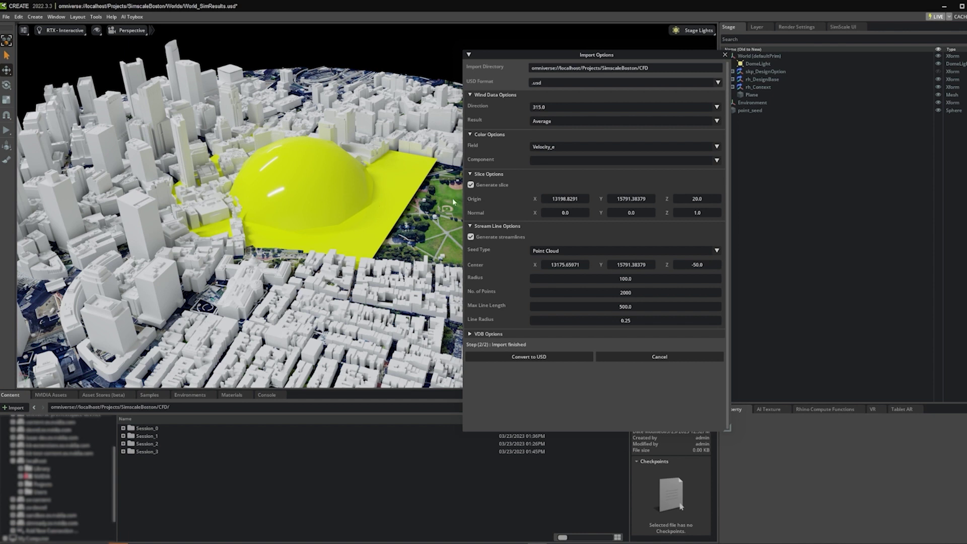
- Turn off slice and streamline generation and dock the Import Options window beside the SimScale UI
click(473, 238)
click(471, 185)
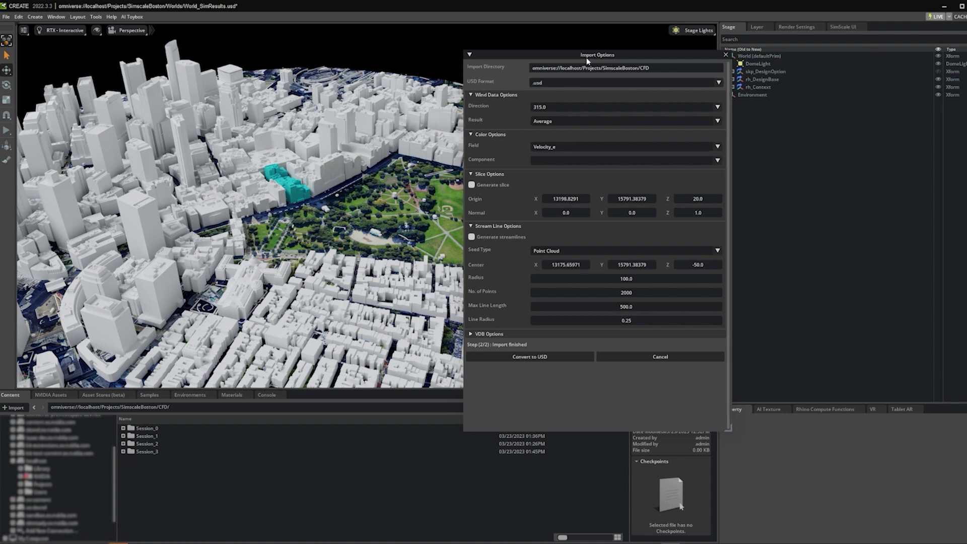
drag(583, 61, 854, 213)
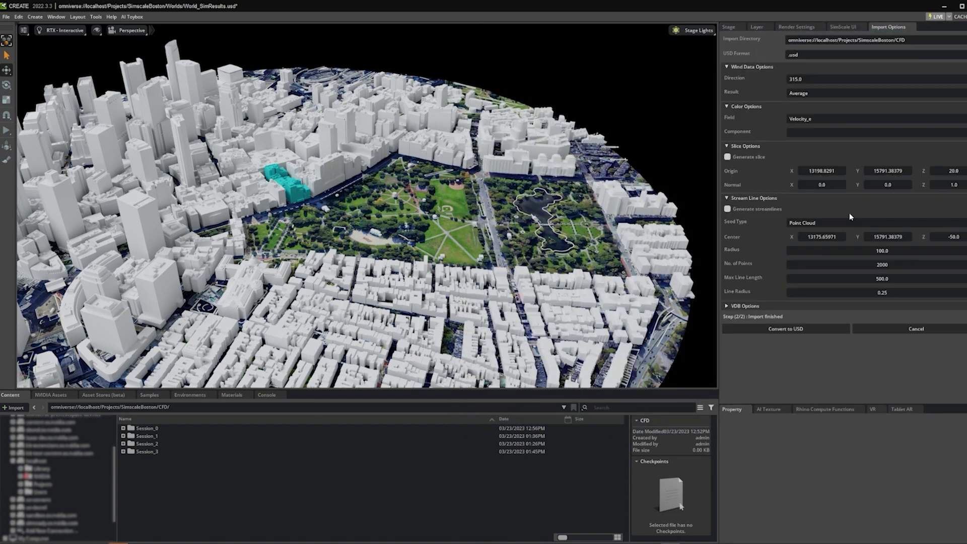
- Add MeshScene.usd from the CFD Session_3 folder to the World in the stage
double_click(162, 452)
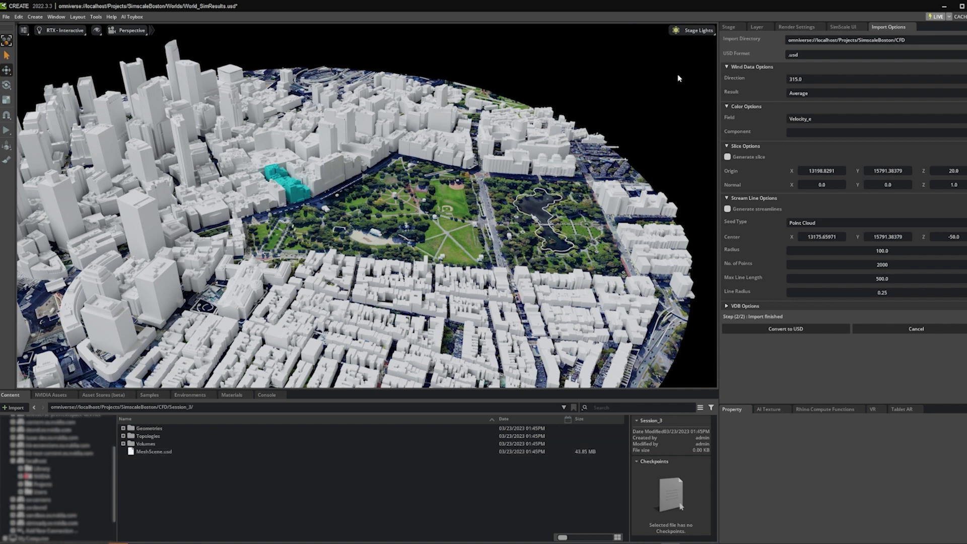
click(730, 26)
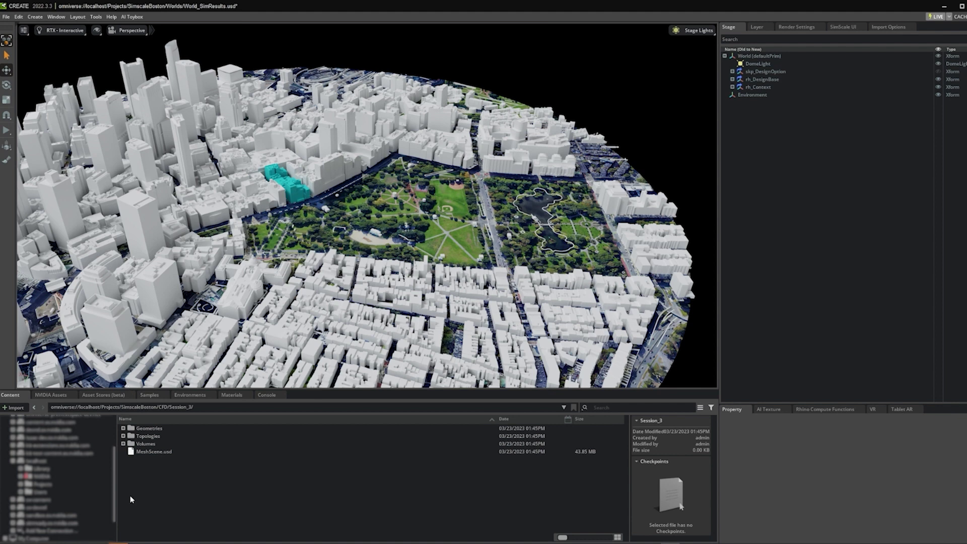
drag(154, 452, 760, 173)
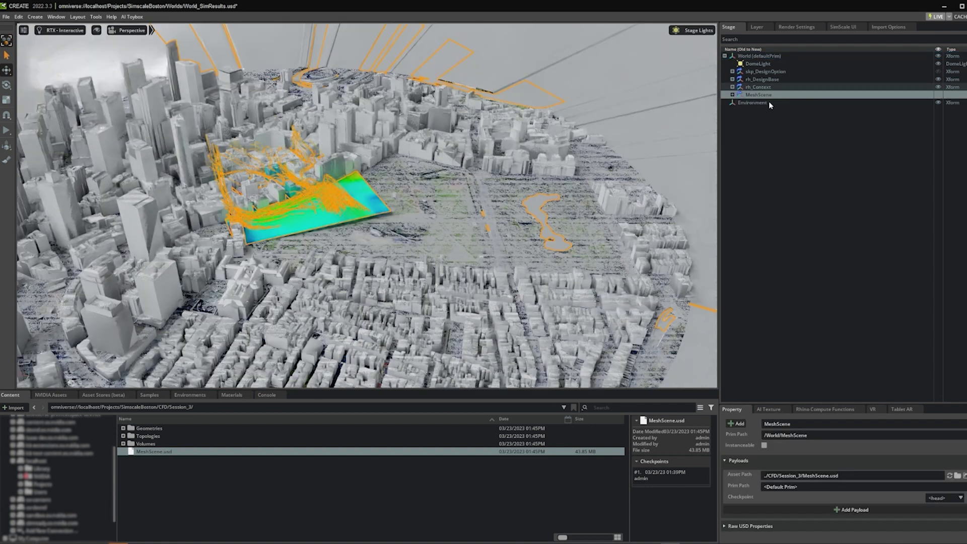
- Expand the MeshScene actors and hide the solid group of all volumes so the wind results can be viewed up close
click(732, 95)
click(740, 103)
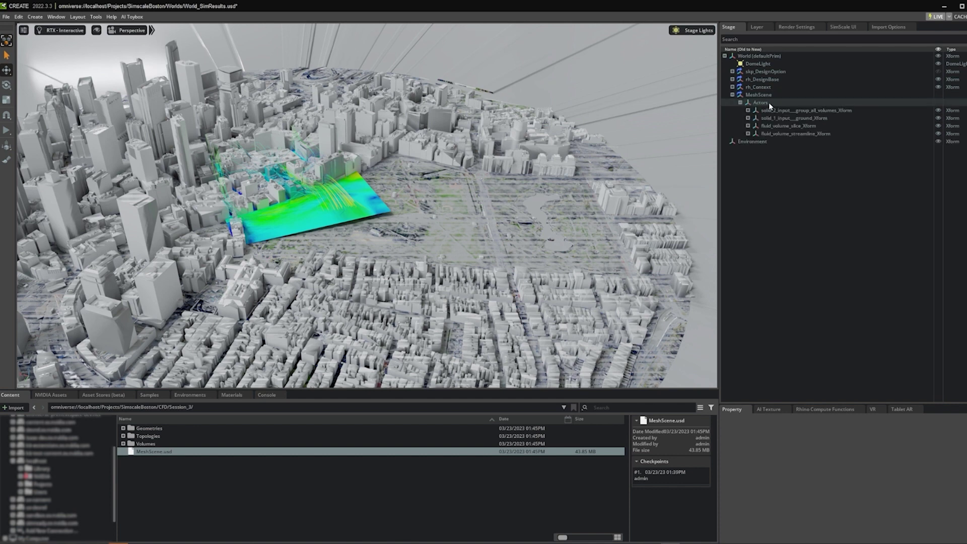
click(792, 110)
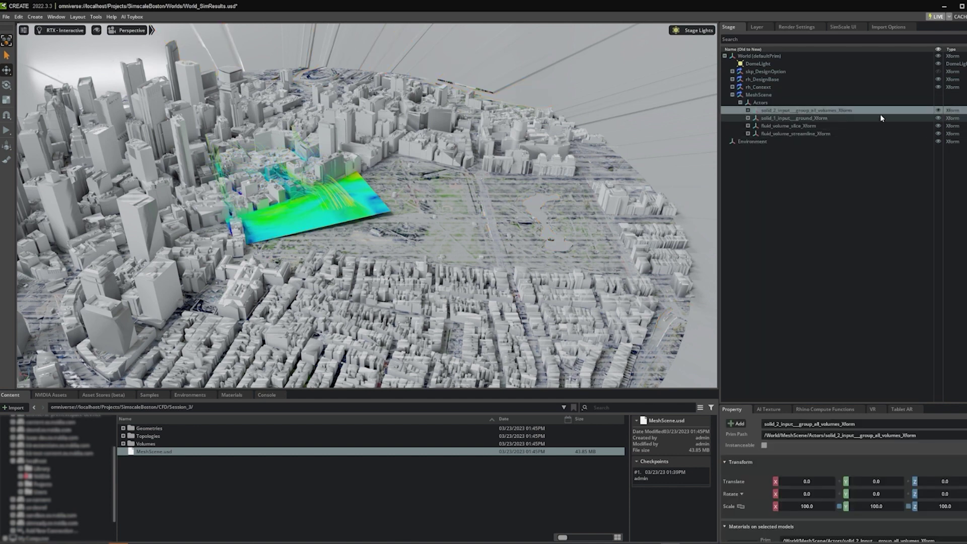
click(938, 110)
alt+drag(516, 190, 464, 185)
alt+drag(379, 192, 388, 173)
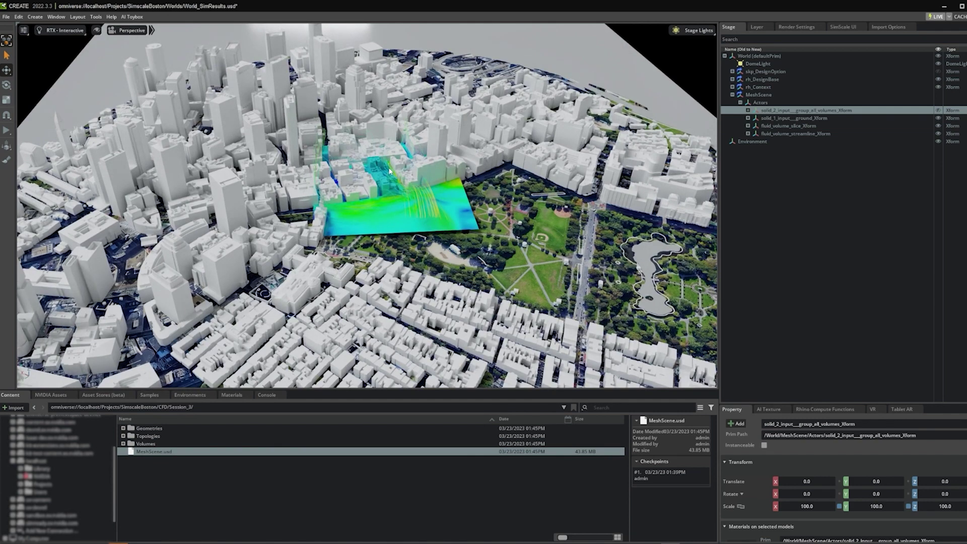
alt+right_drag(386, 172, 584, 130)
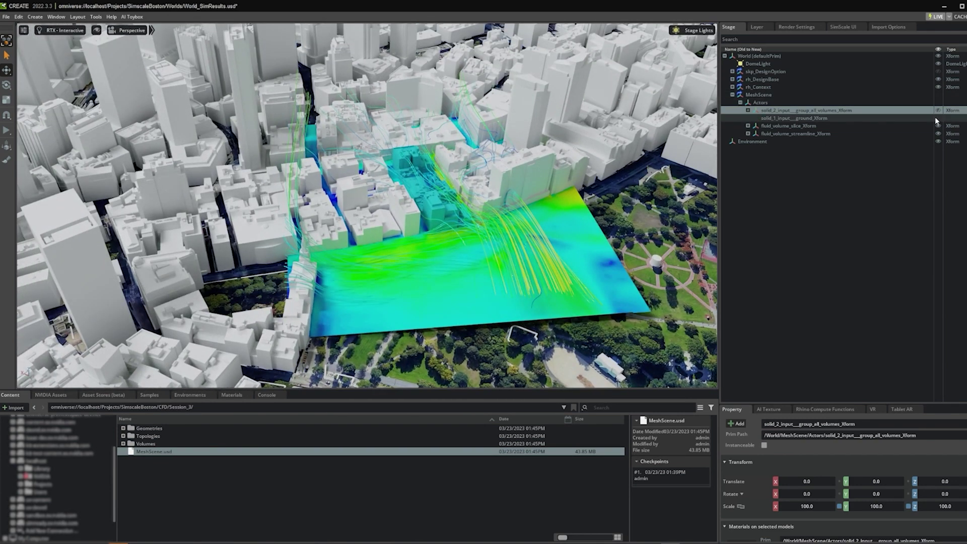
alt+drag(390, 198, 447, 209)
scroll(446, 210, up, 5)
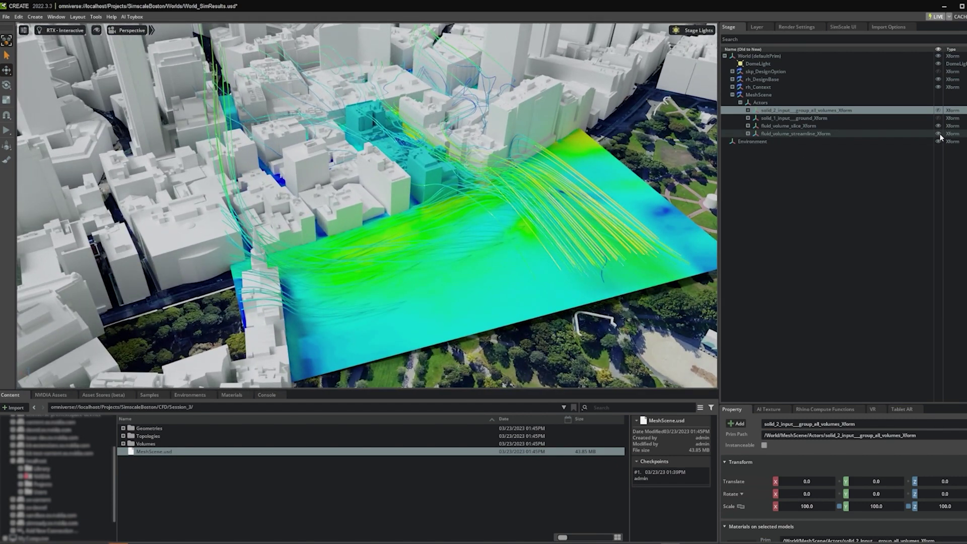
- Hide the streamlines to view the velocity slice near the design building, and switch to showing only the streamlines
click(939, 134)
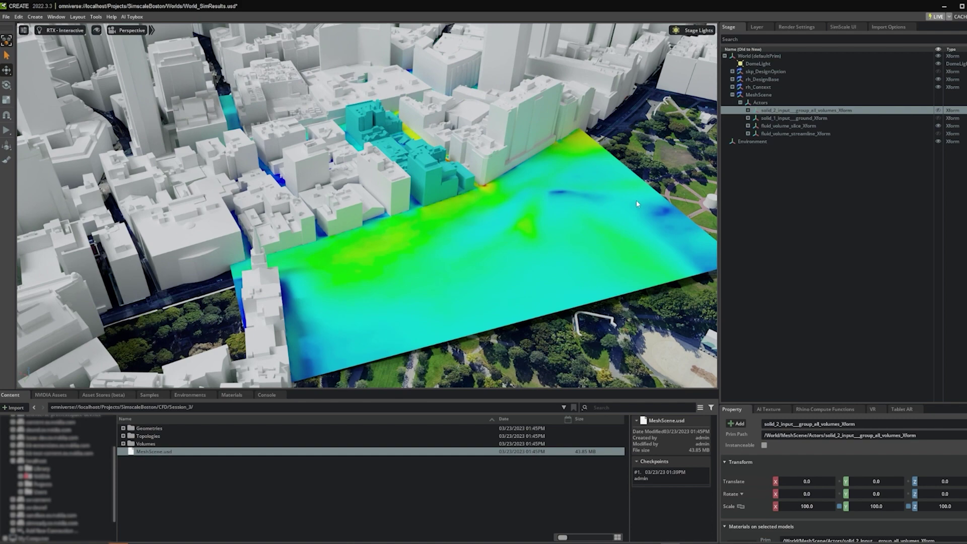
alt+drag(637, 200, 490, 218)
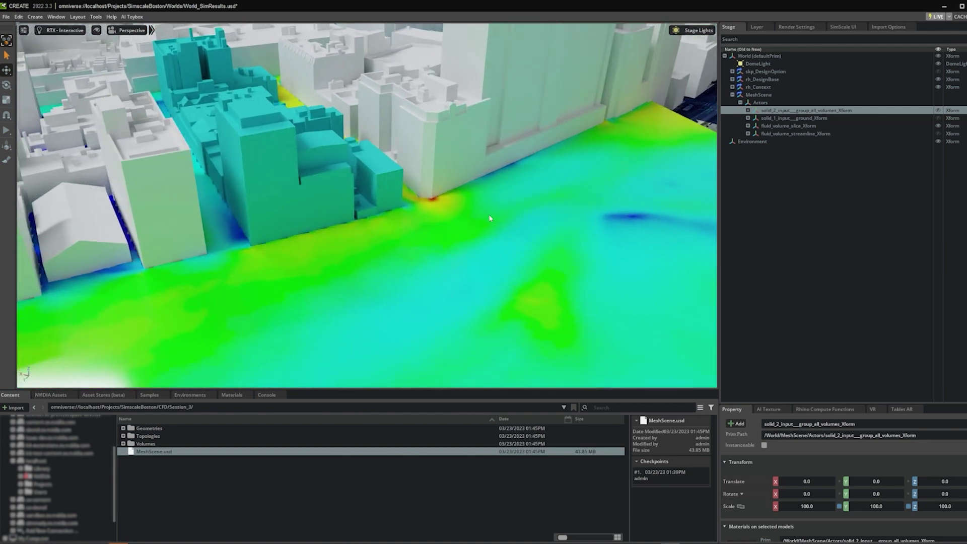
click(939, 125)
click(939, 133)
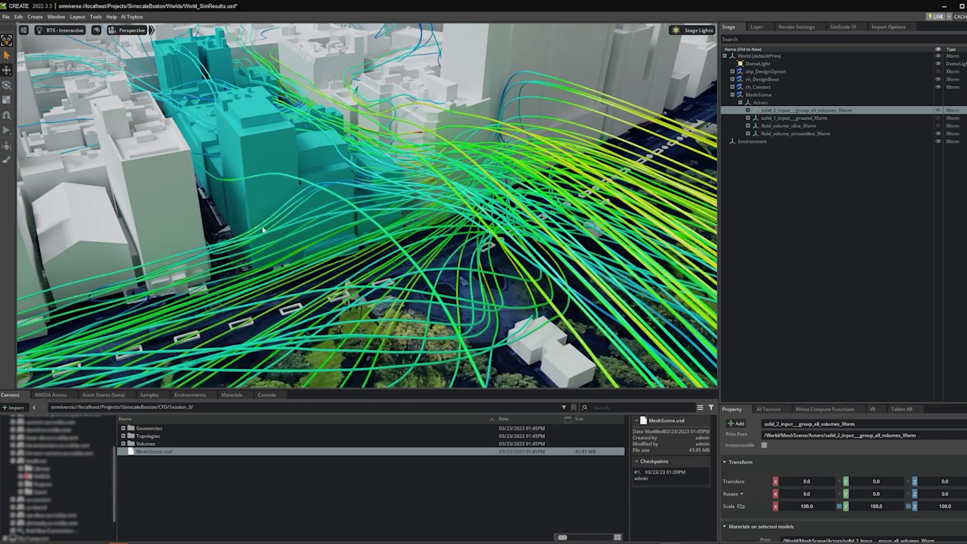
- Examine the wind streamlines around the design building and through the trees in the park
alt+drag(313, 209, 383, 149)
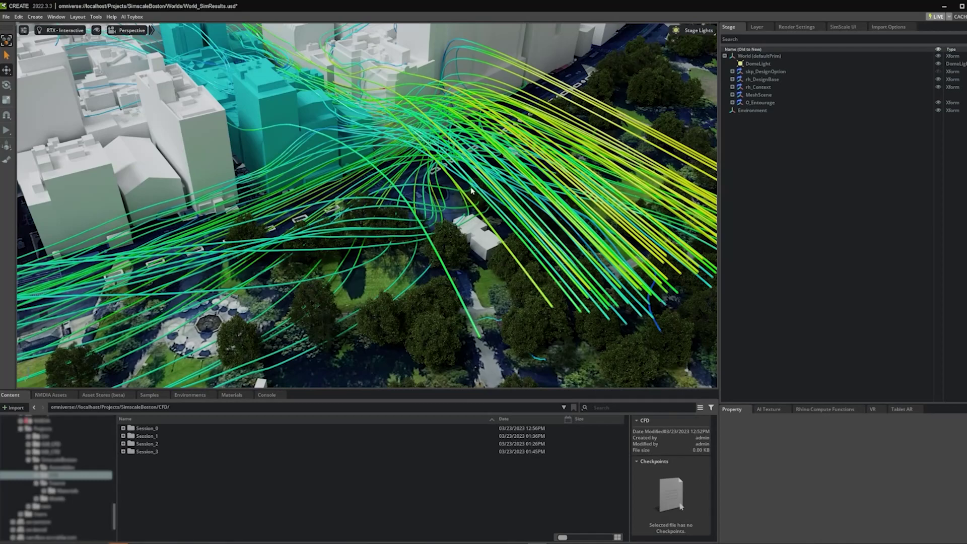
scroll(341, 278, up, 6)
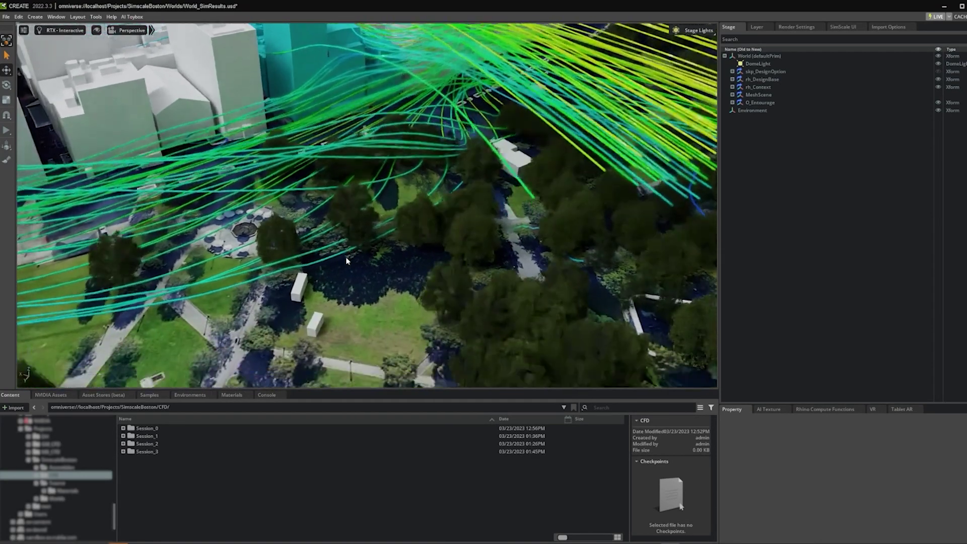
scroll(366, 285, up, 6)
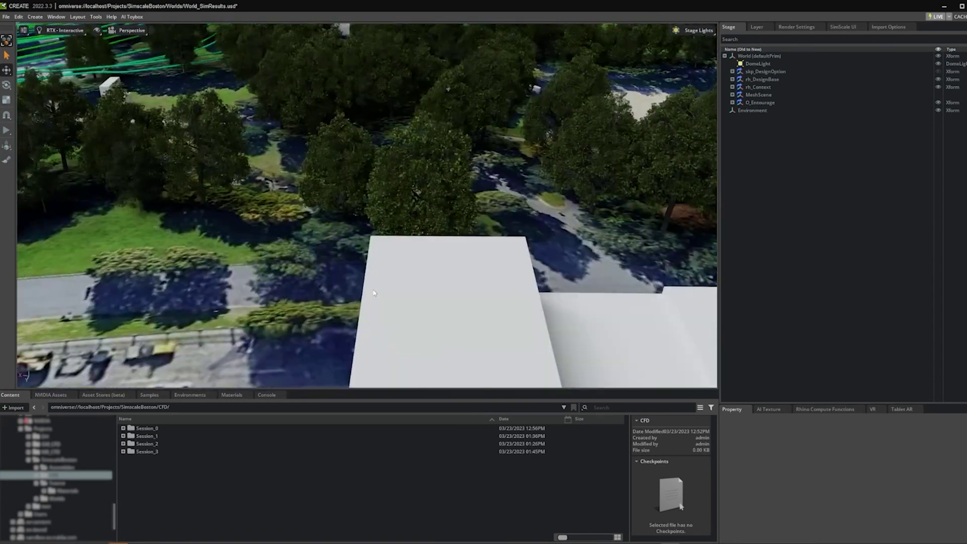
scroll(358, 276, down, 5)
scroll(395, 239, down, 8)
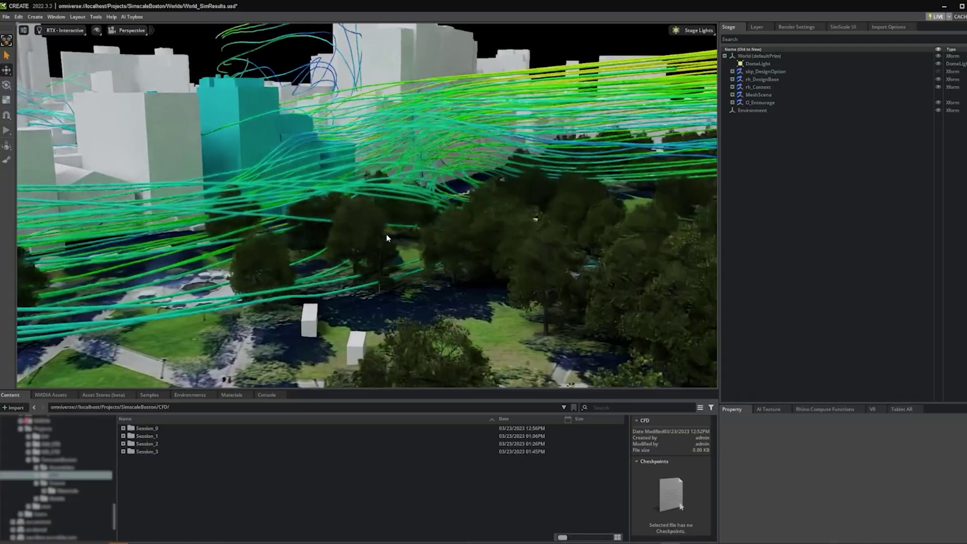
scroll(387, 238, up, 6)
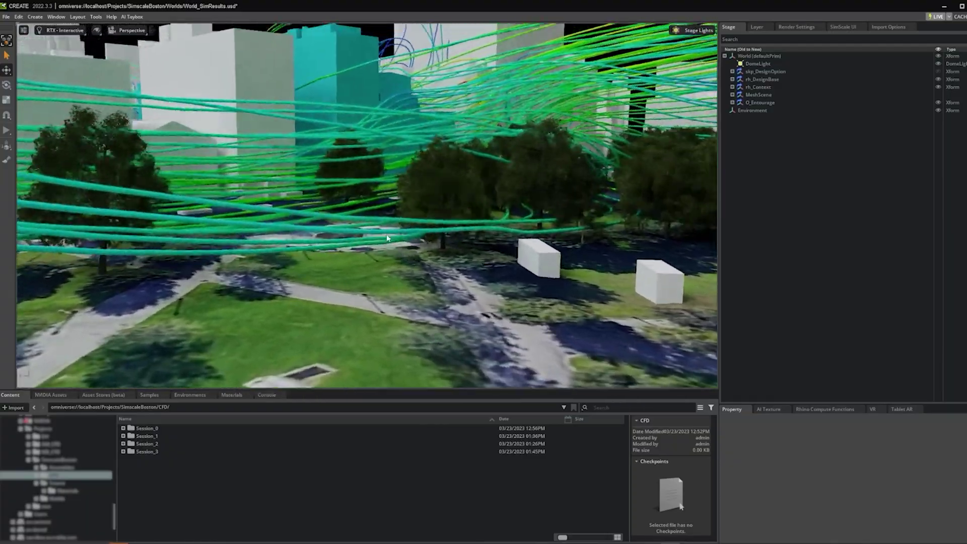
scroll(387, 237, up, 6)
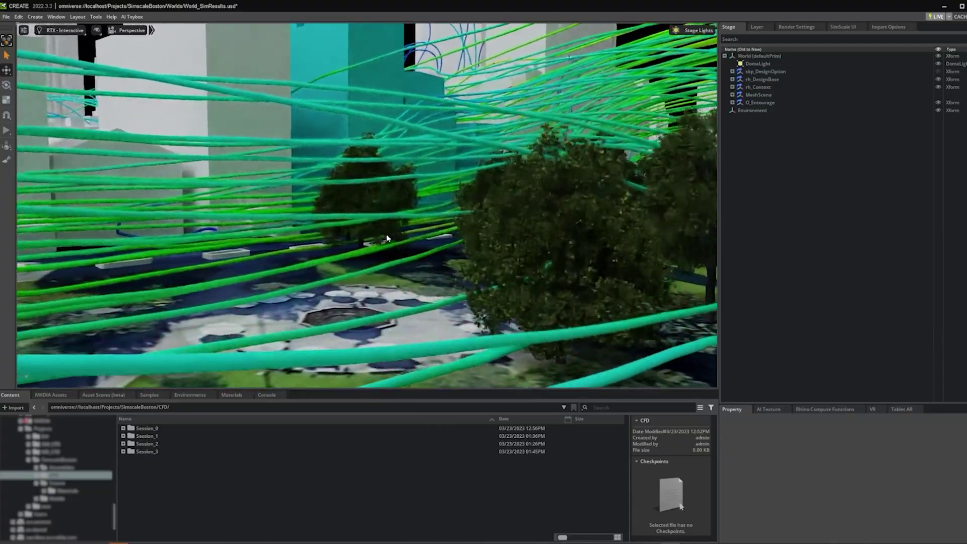
scroll(388, 238, up, 6)
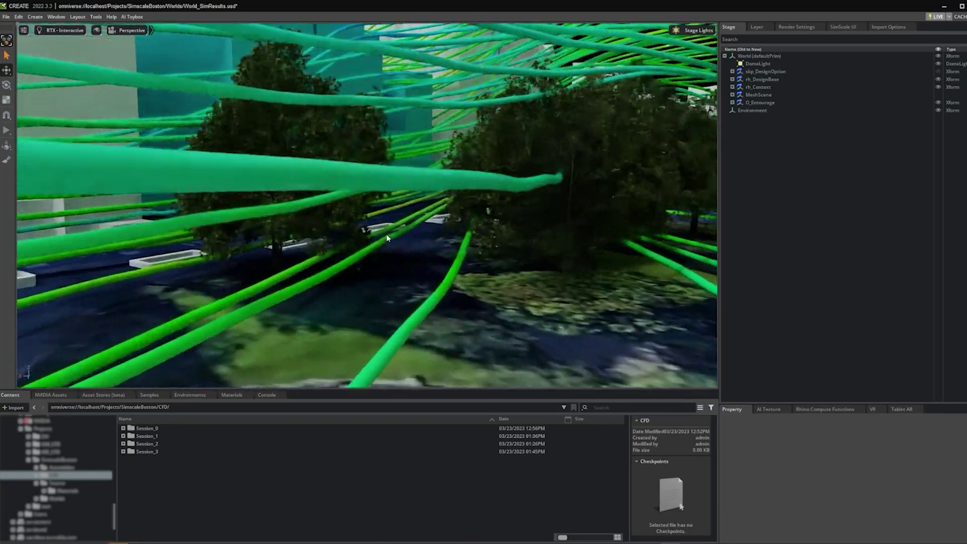
scroll(388, 238, up, 6)
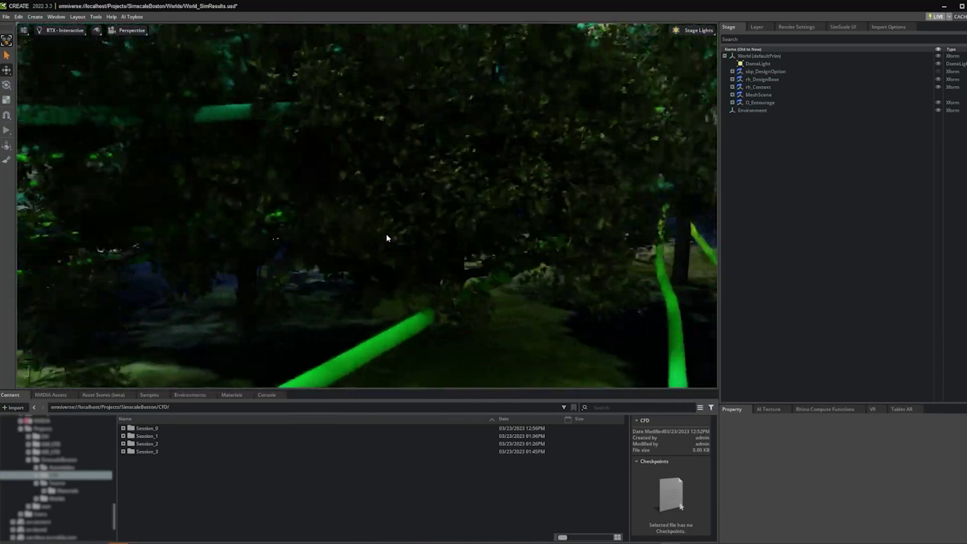
scroll(388, 238, up, 6)
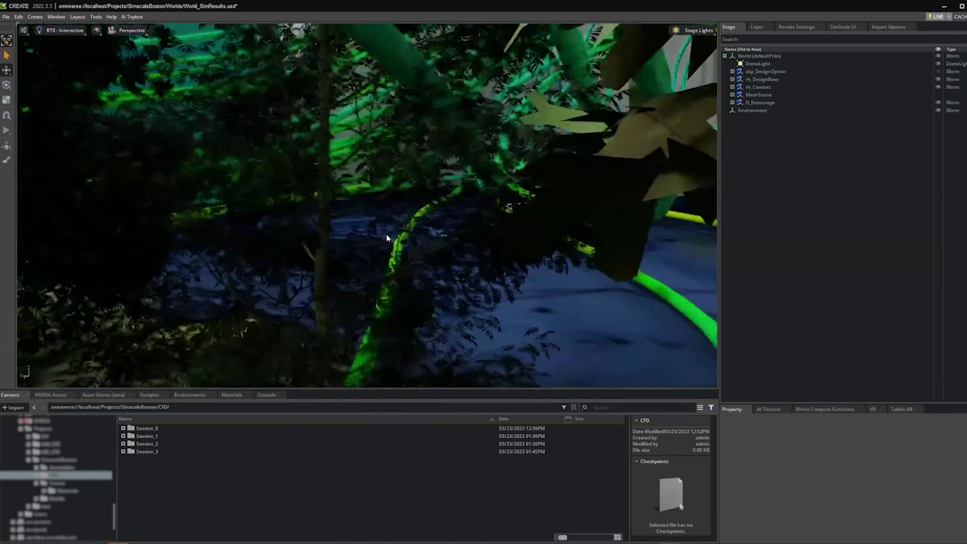
scroll(388, 238, up, 6)
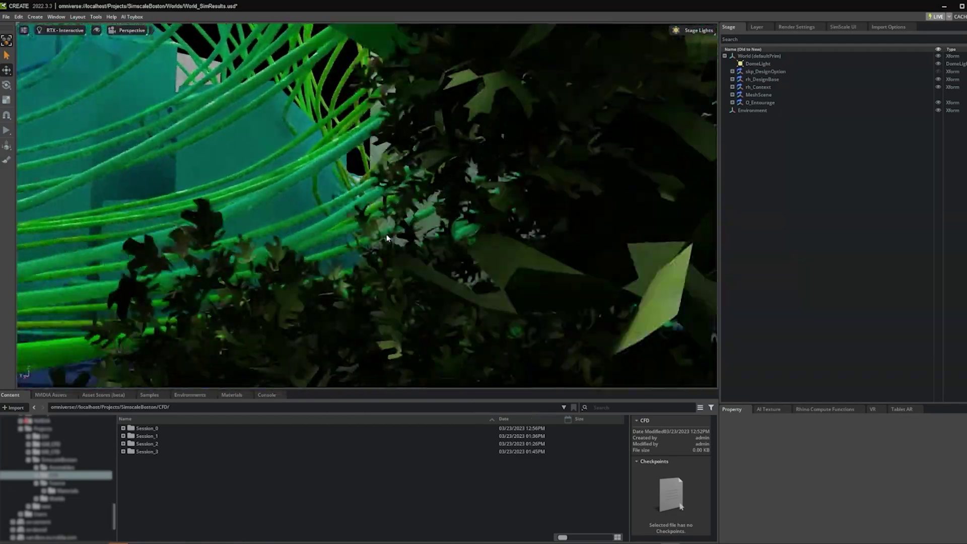
scroll(388, 237, up, 6)
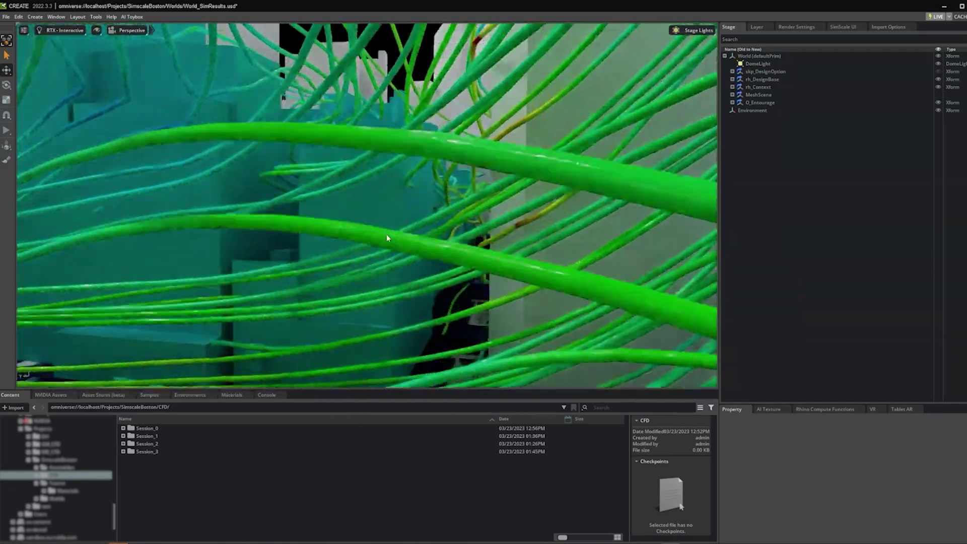
scroll(387, 238, up, 6)
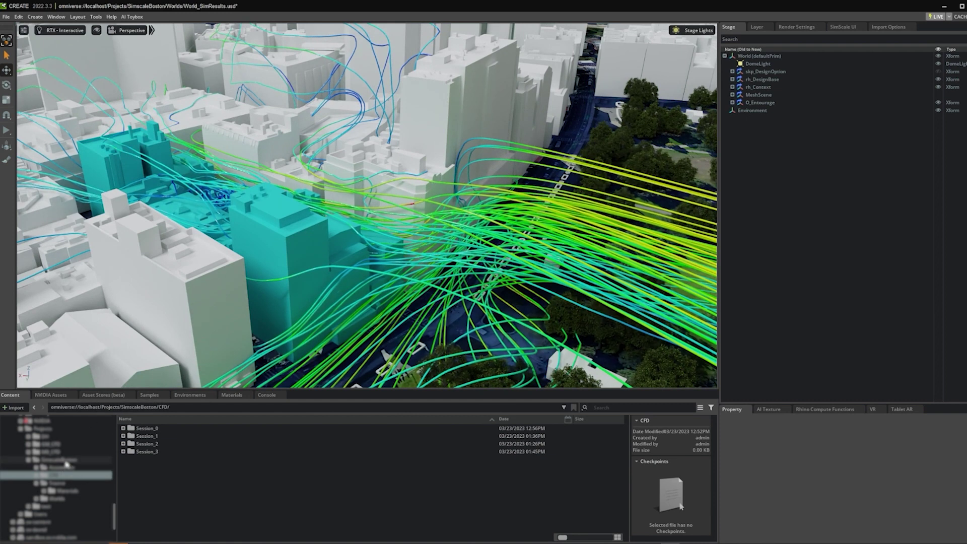
- Open World_SimResults_Anim.usd from the SimscaleBoston Worlds folder, saving the changes to the current World_SimResults.usd stage
click(57, 499)
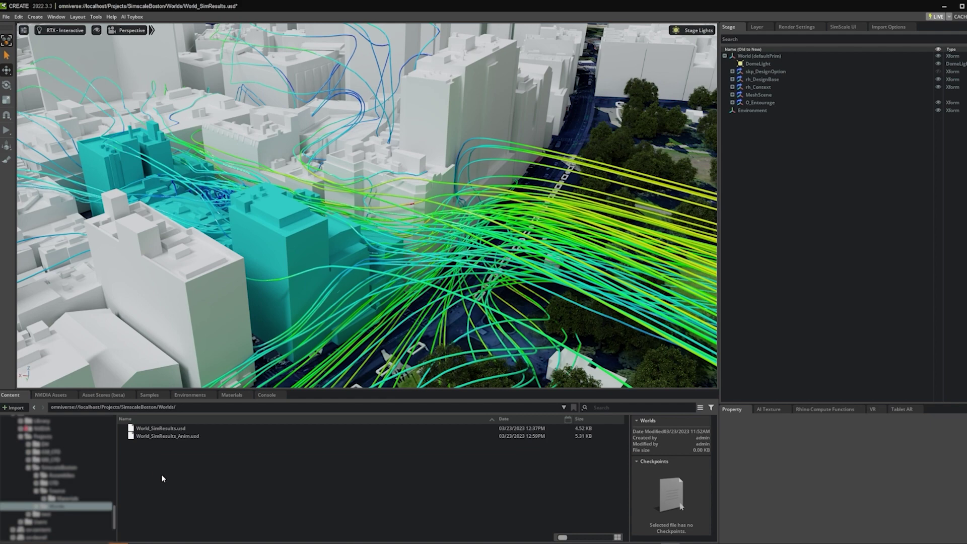
double_click(167, 437)
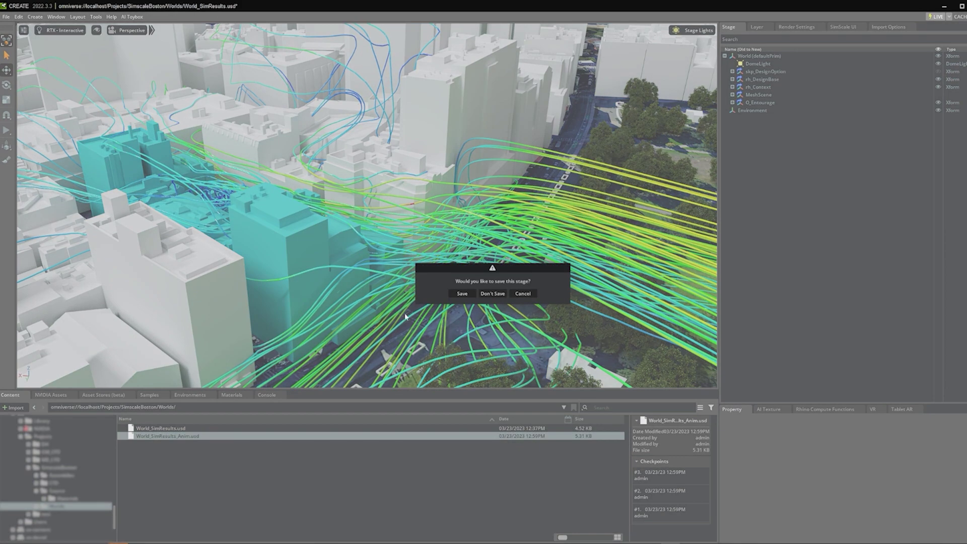
click(460, 294)
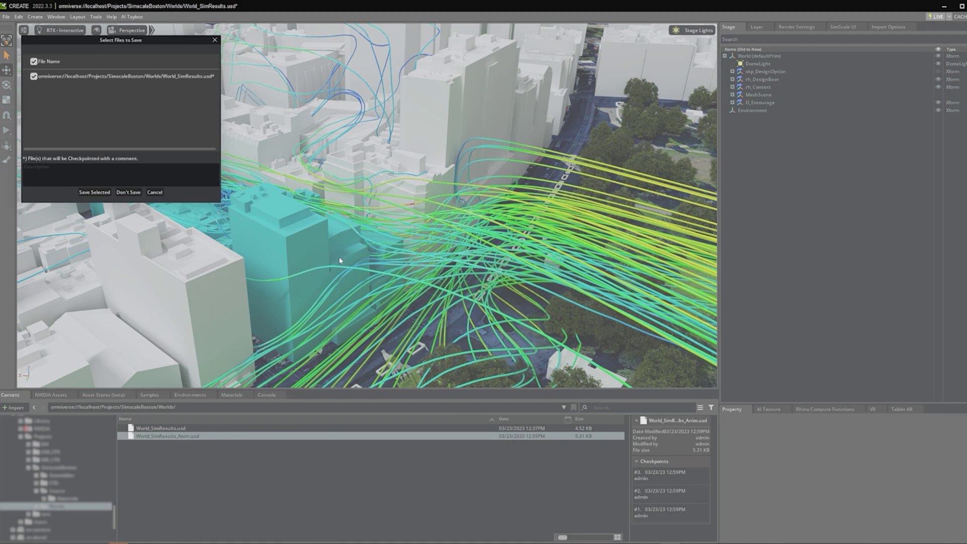
click(94, 192)
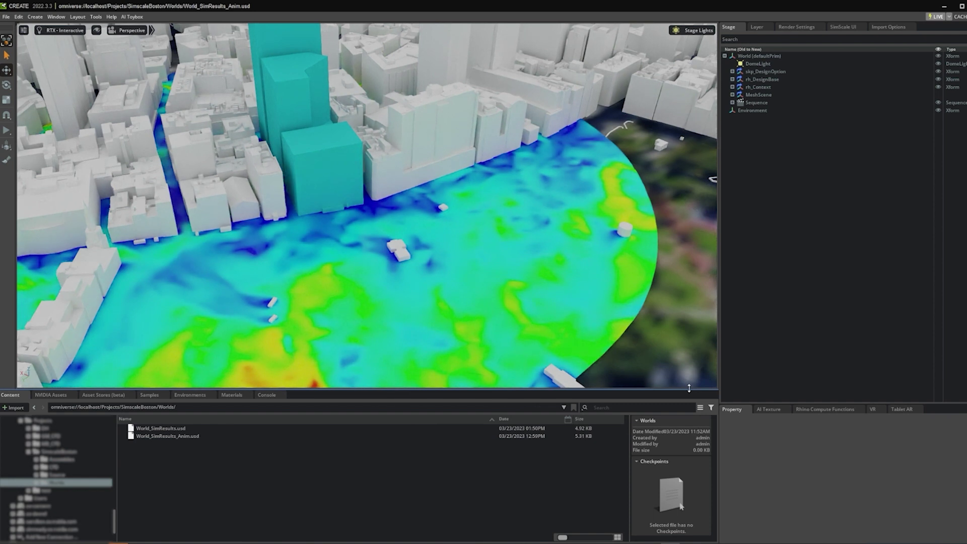
- Enlarge the viewport and the stage tree, and show the animation Sequencer with enough height to see its tracks
drag(689, 389, 690, 460)
drag(766, 403, 764, 458)
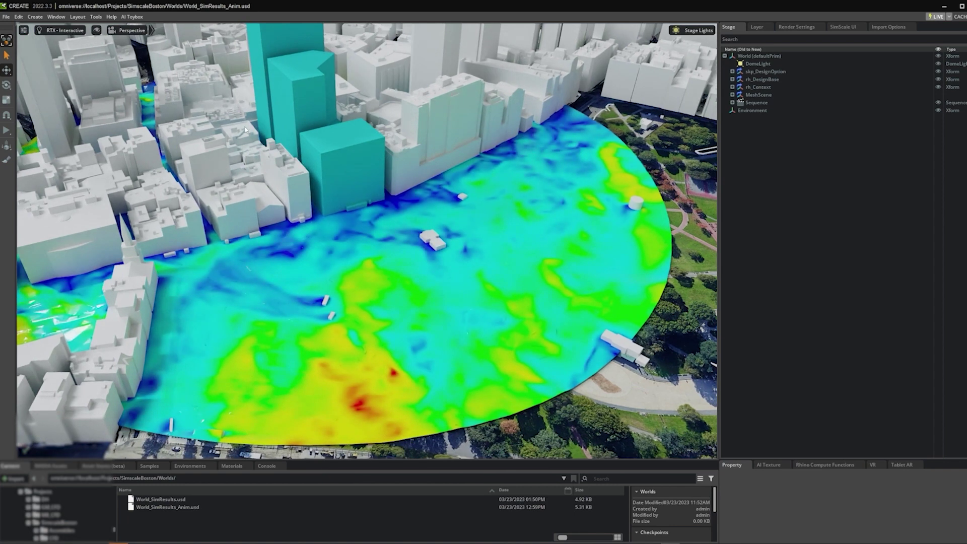
click(80, 18)
mouse_move(56, 17)
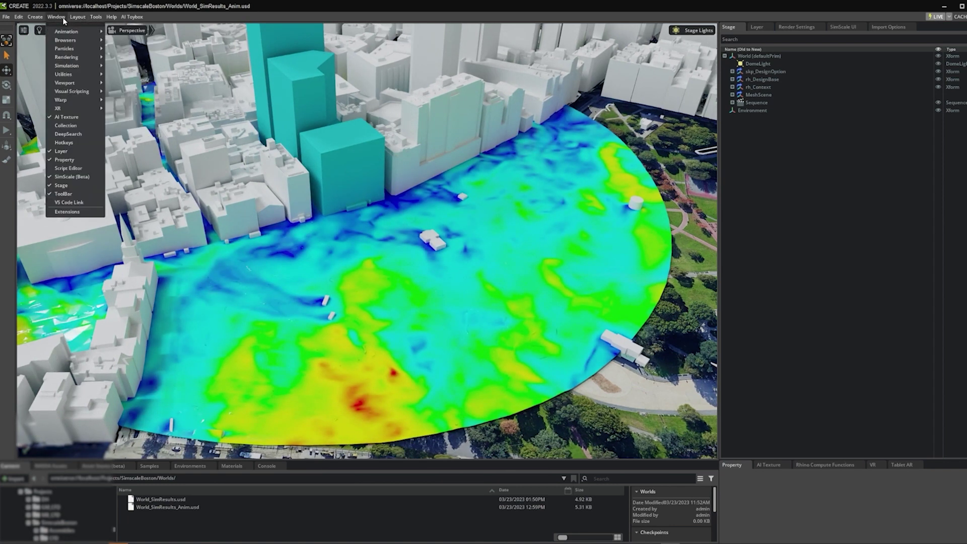
mouse_move(67, 32)
click(126, 58)
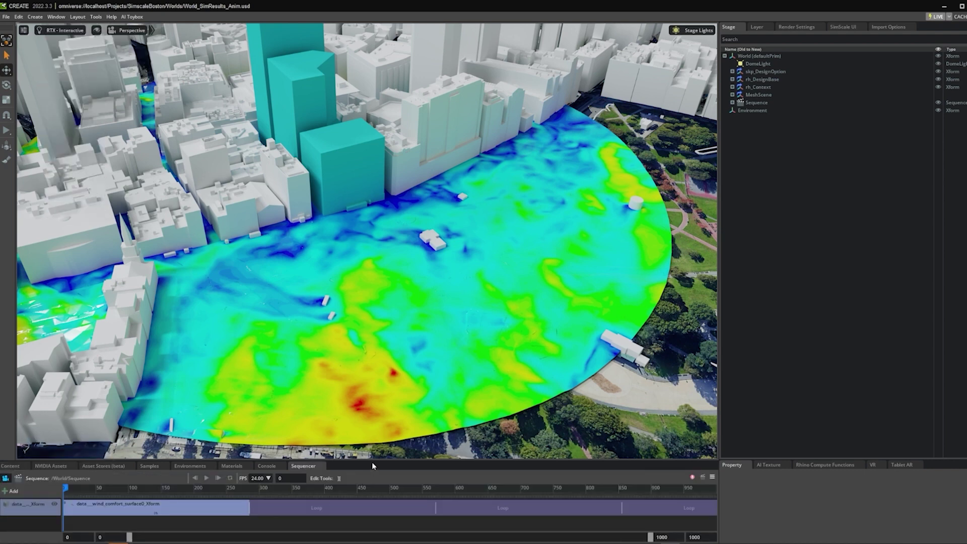
drag(373, 460, 373, 426)
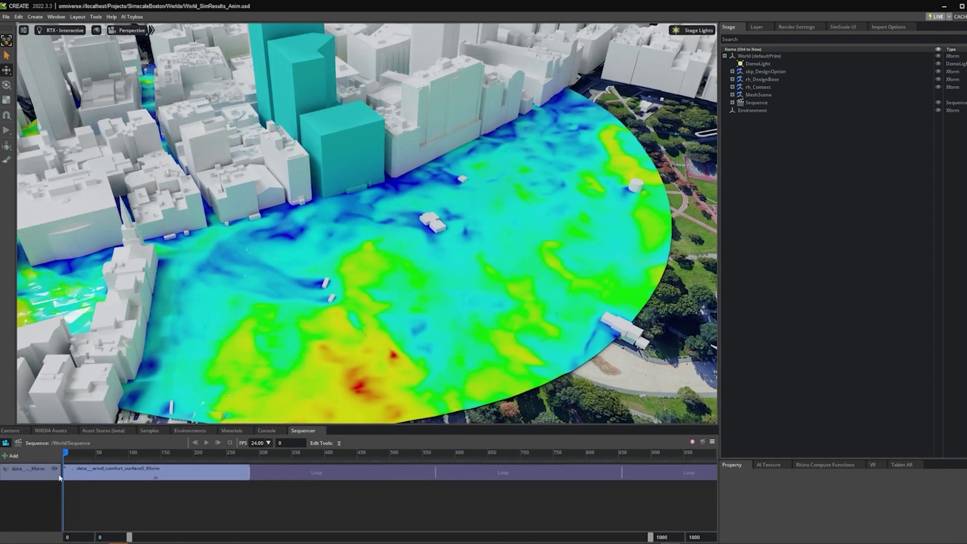
- Inspect the asset binding, sequence range, play rate and source animation settings of the wind comfort surface clip in the sequence
click(180, 468)
click(220, 473)
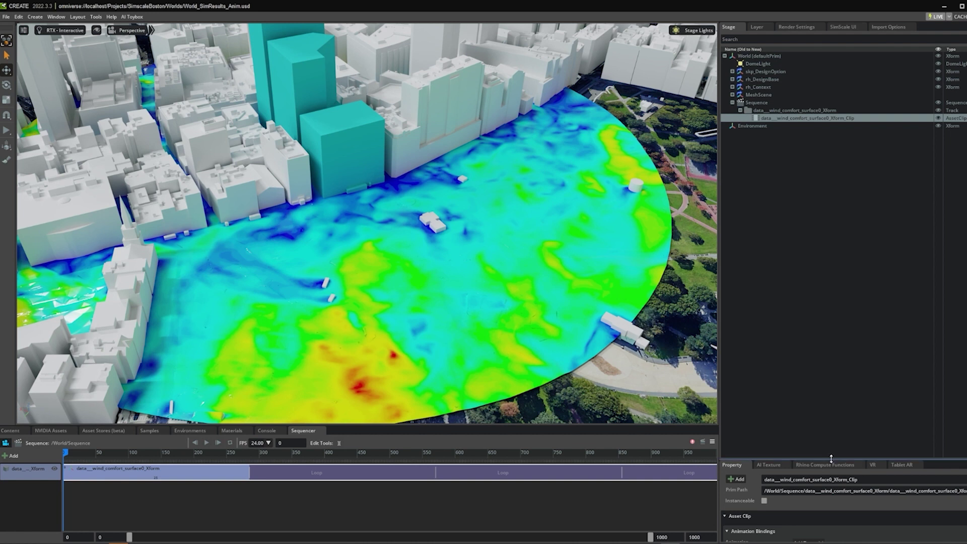
drag(831, 459, 828, 316)
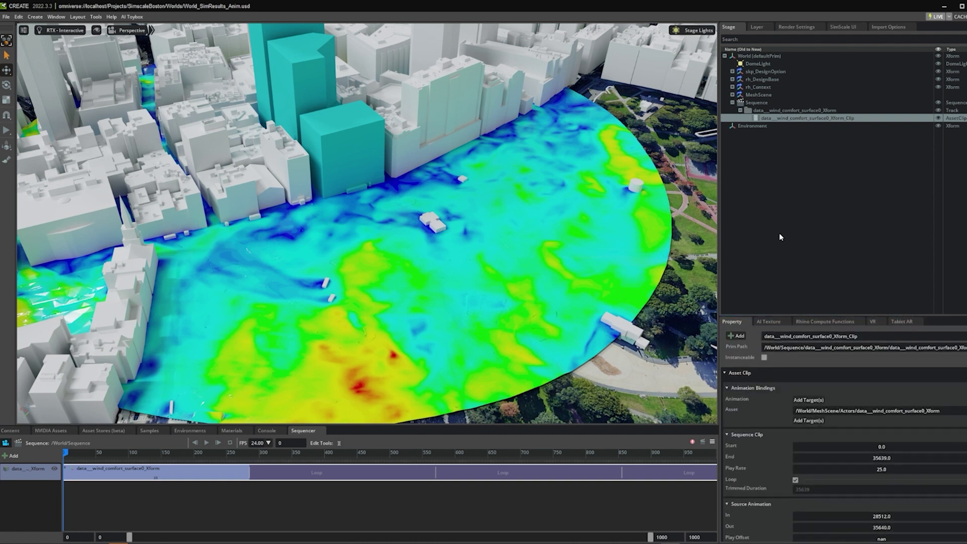
scroll(787, 435, down, 1)
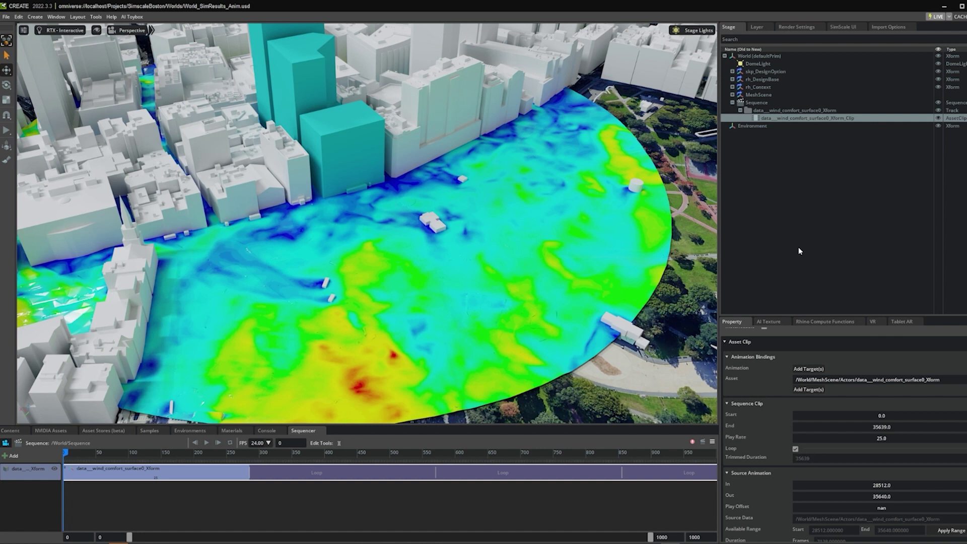
click(772, 219)
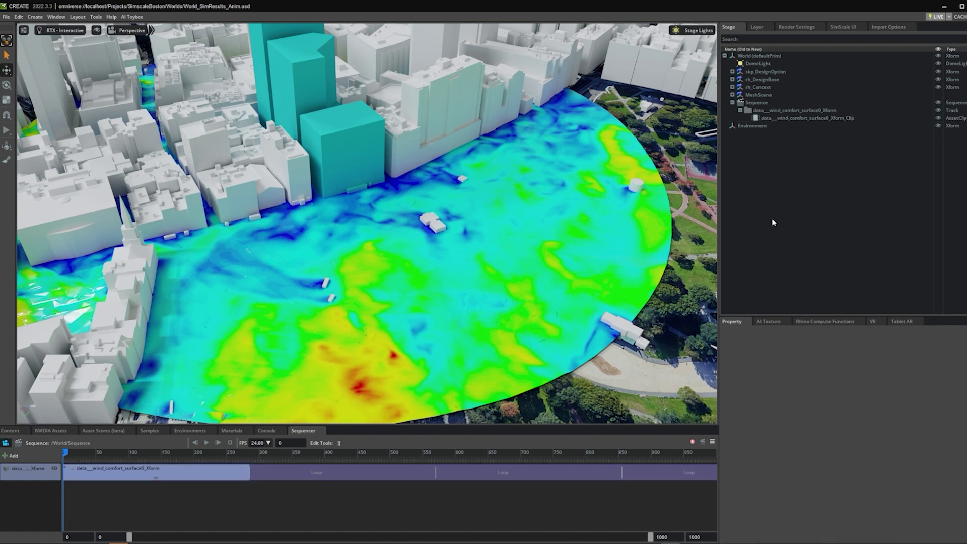
- Locate data__wind_comfort_surface0_Xform among the MeshScene actors, clear the selection and play the wind animation
click(732, 94)
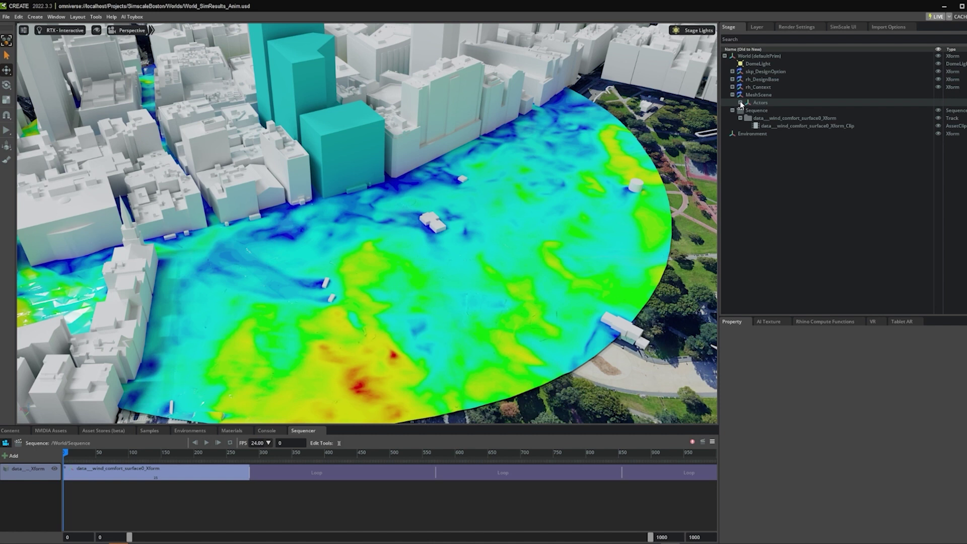
click(740, 103)
click(815, 126)
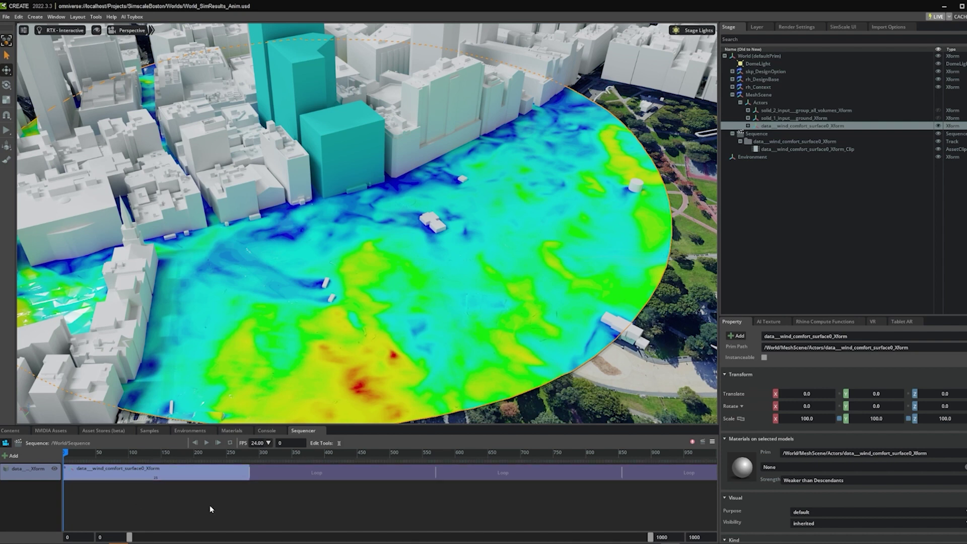
click(798, 227)
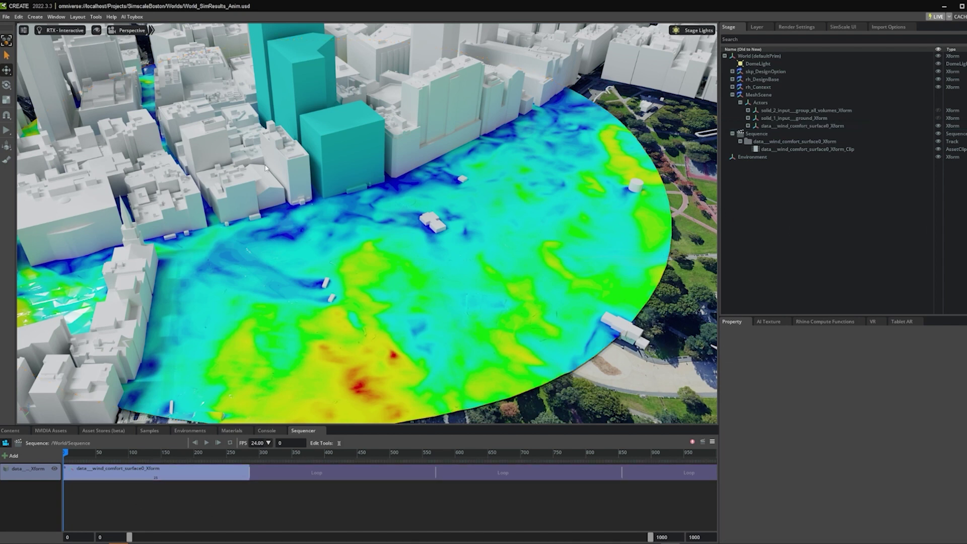
click(6, 133)
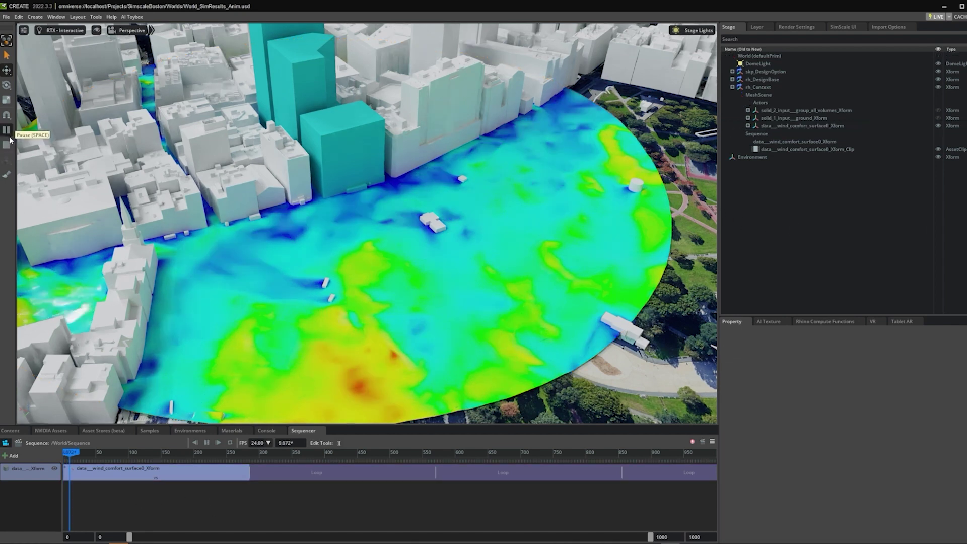